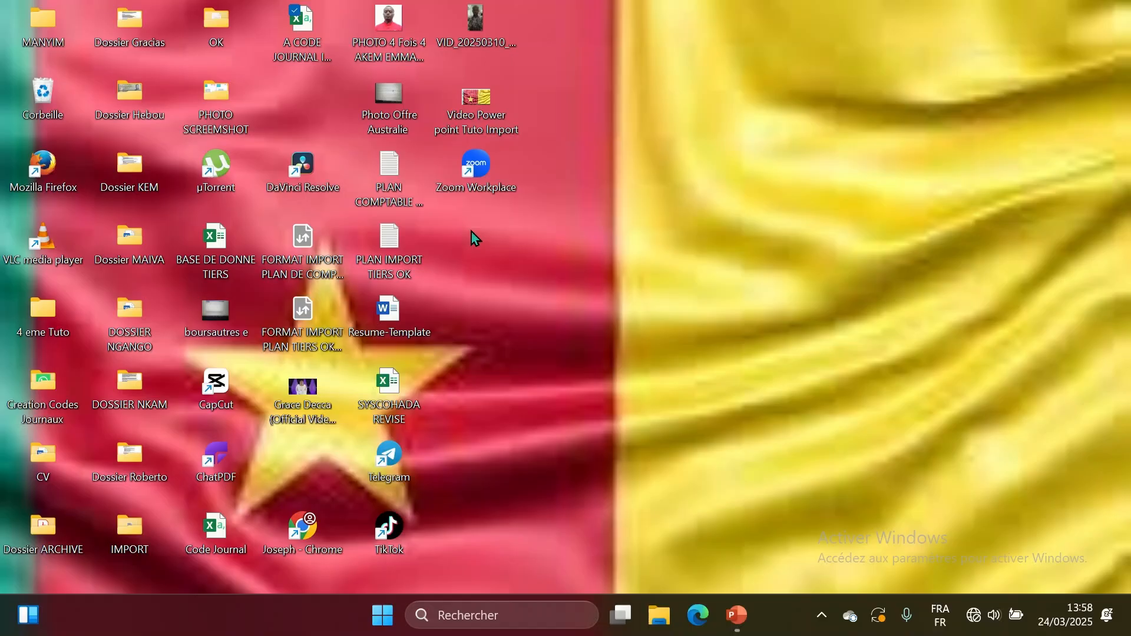
- Launch Sage 100 Comptabilité i7 and open the ARIMA TECH accounting file with the <Administrateur> account
click(445, 620)
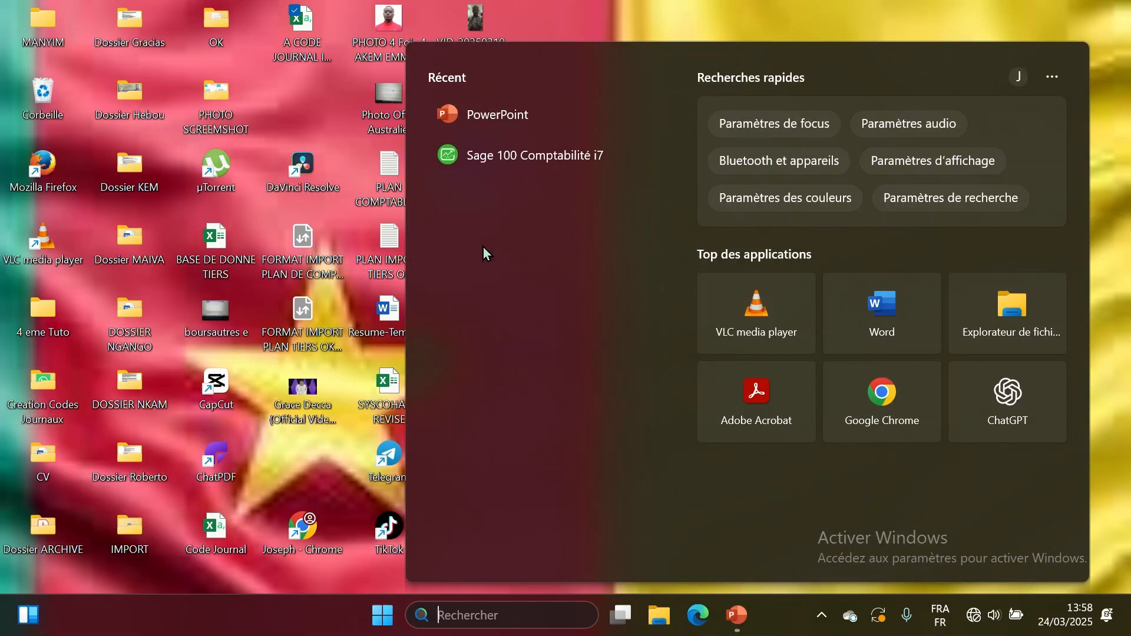
click(518, 154)
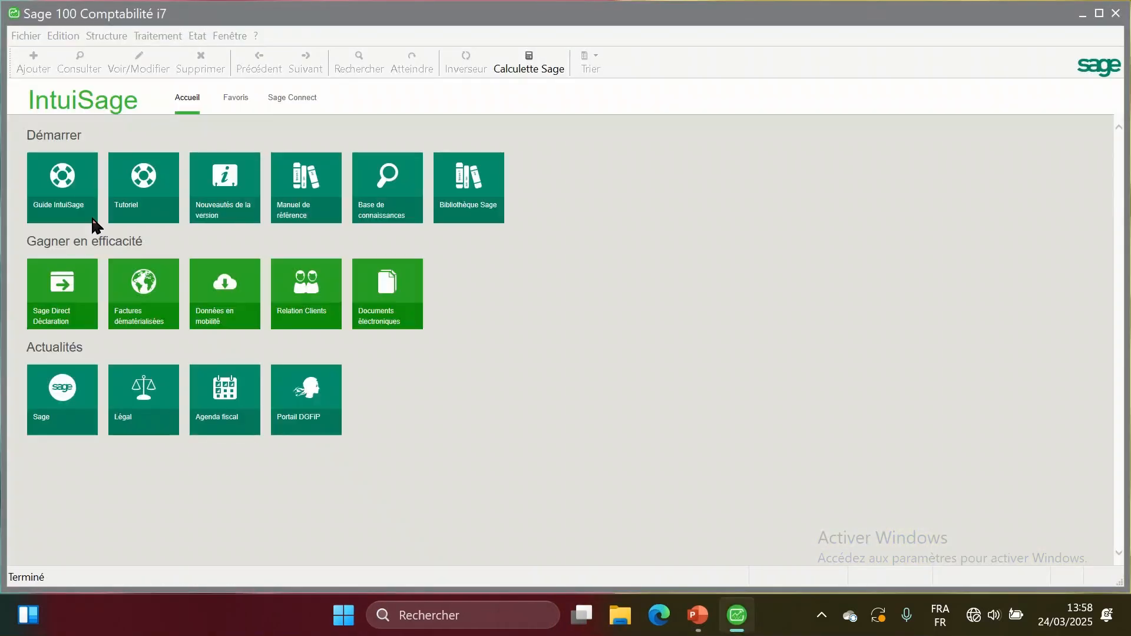
click(23, 37)
click(23, 63)
double_click(165, 207)
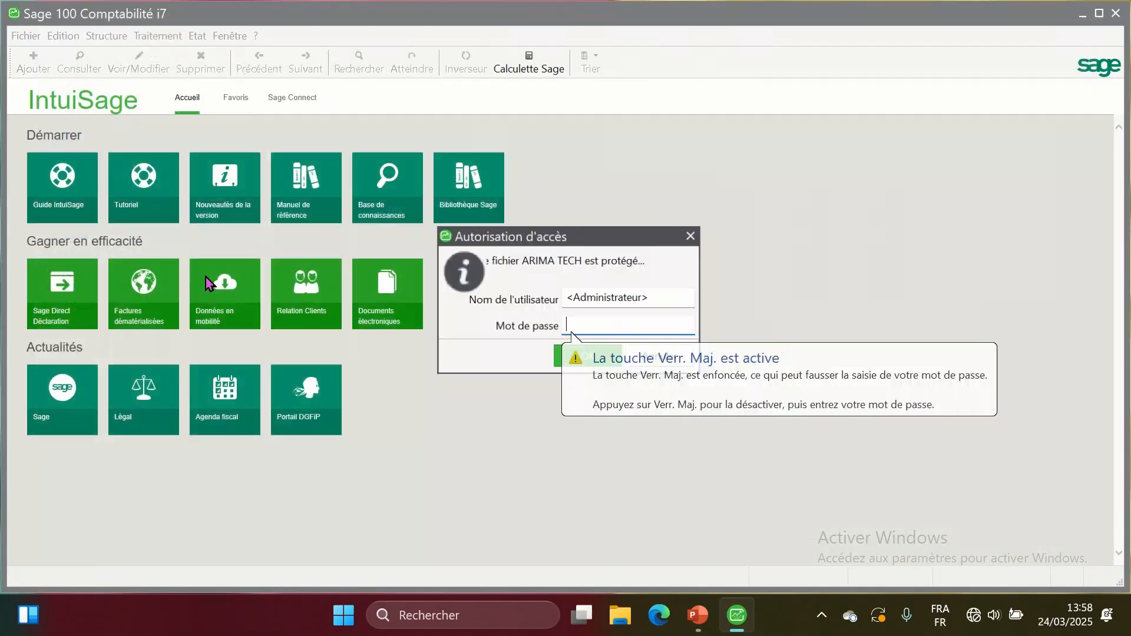
click(555, 362)
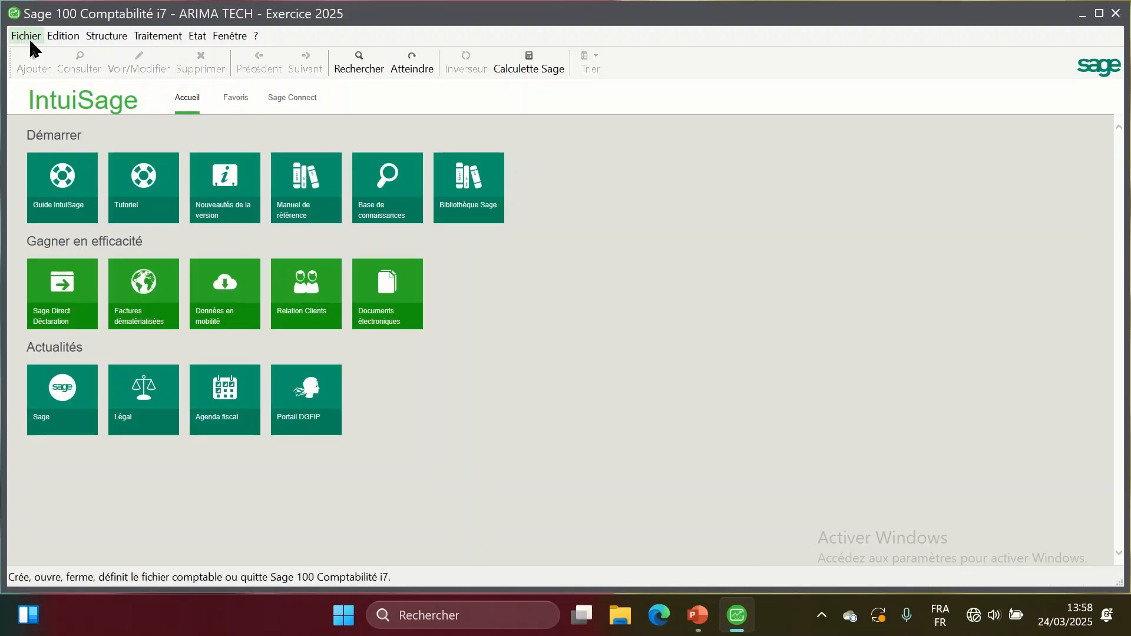
- Create a new customizable import/export format on the desktop named FORMAT IMPORT CODE JOURNAUX
click(21, 38)
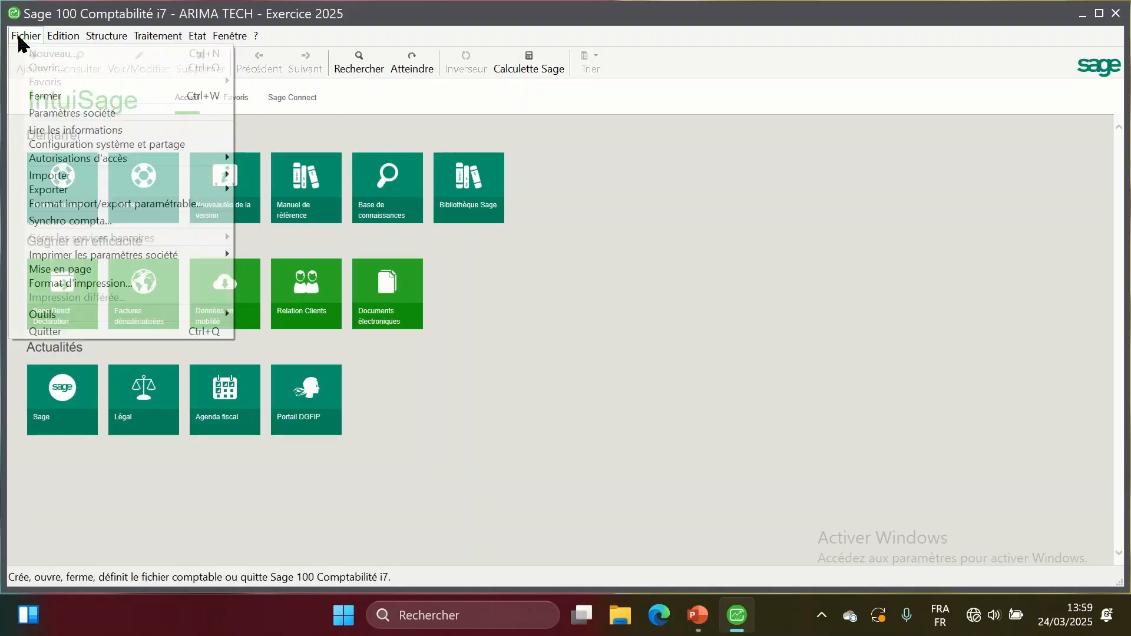
click(66, 205)
scroll(179, 236, down, 1)
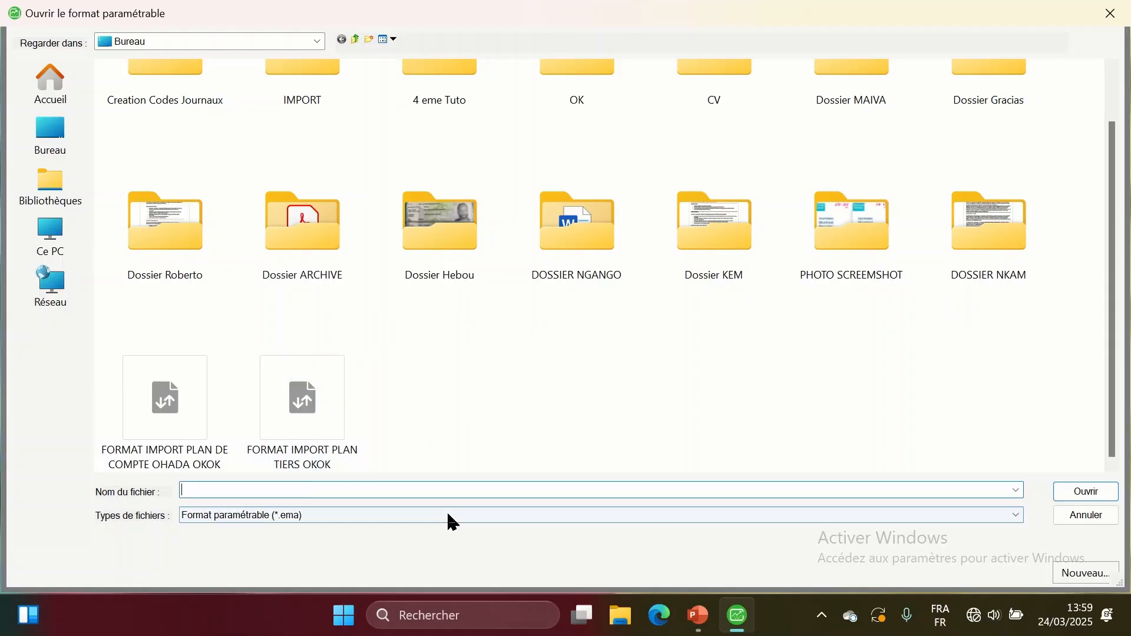
click(1087, 576)
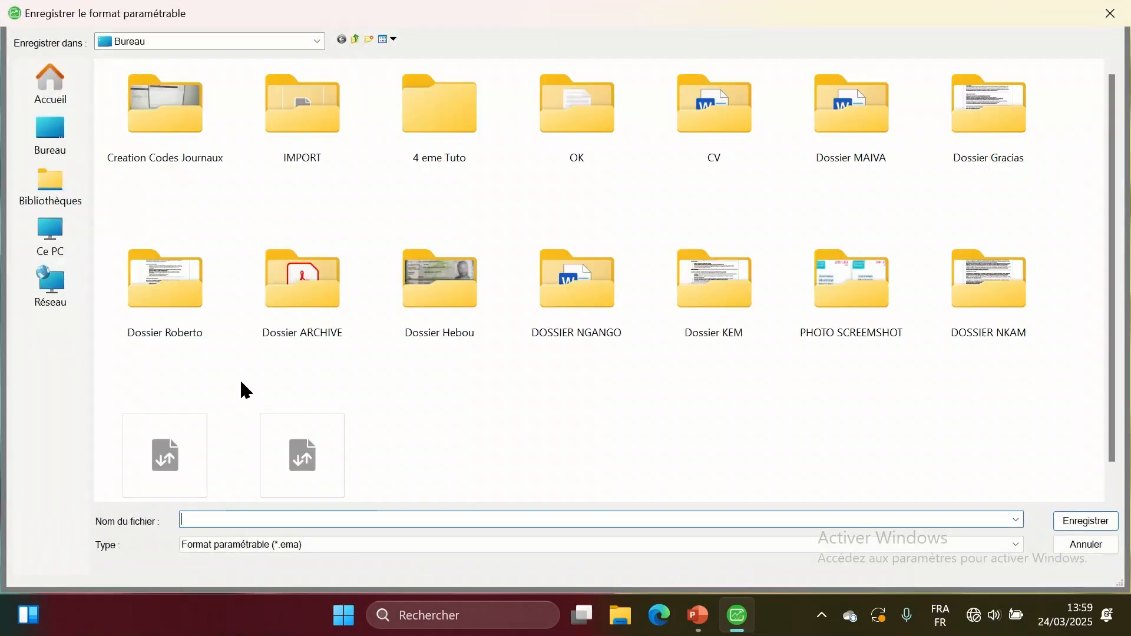
text(FOR)
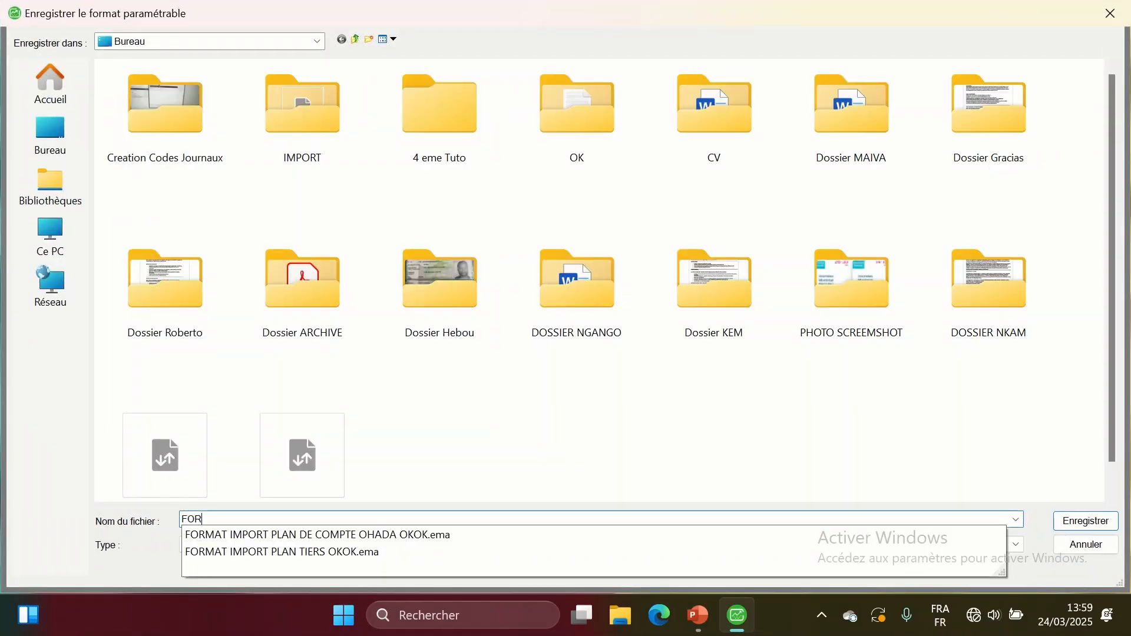
text(%AT)
key(BackSpace)
key(BackSpace)
key(BackSpace)
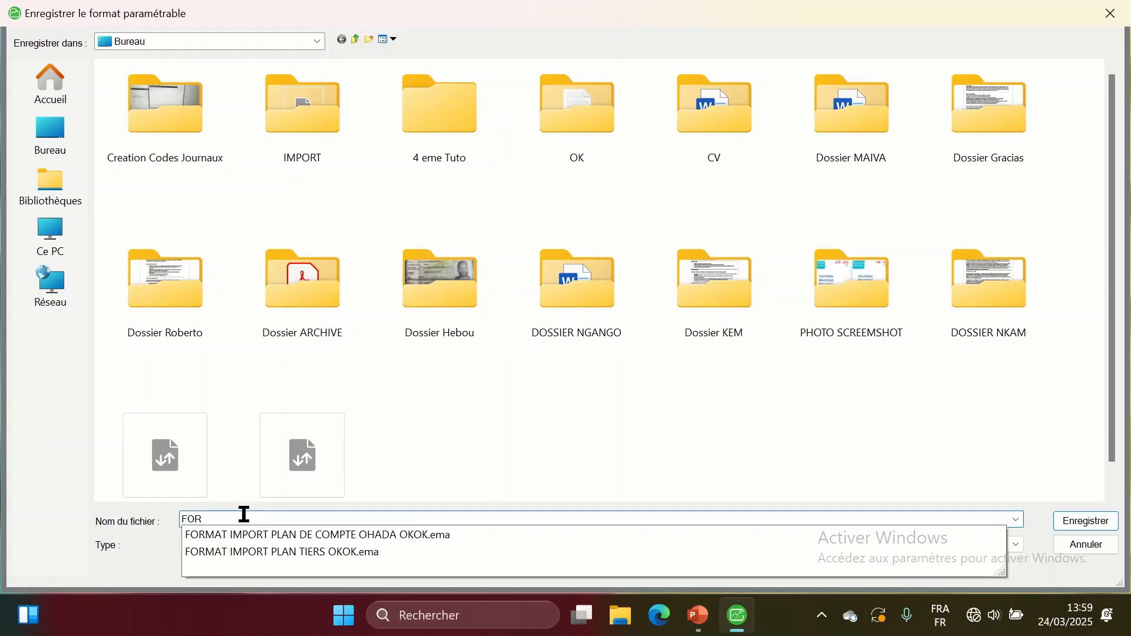
text(MAT I)
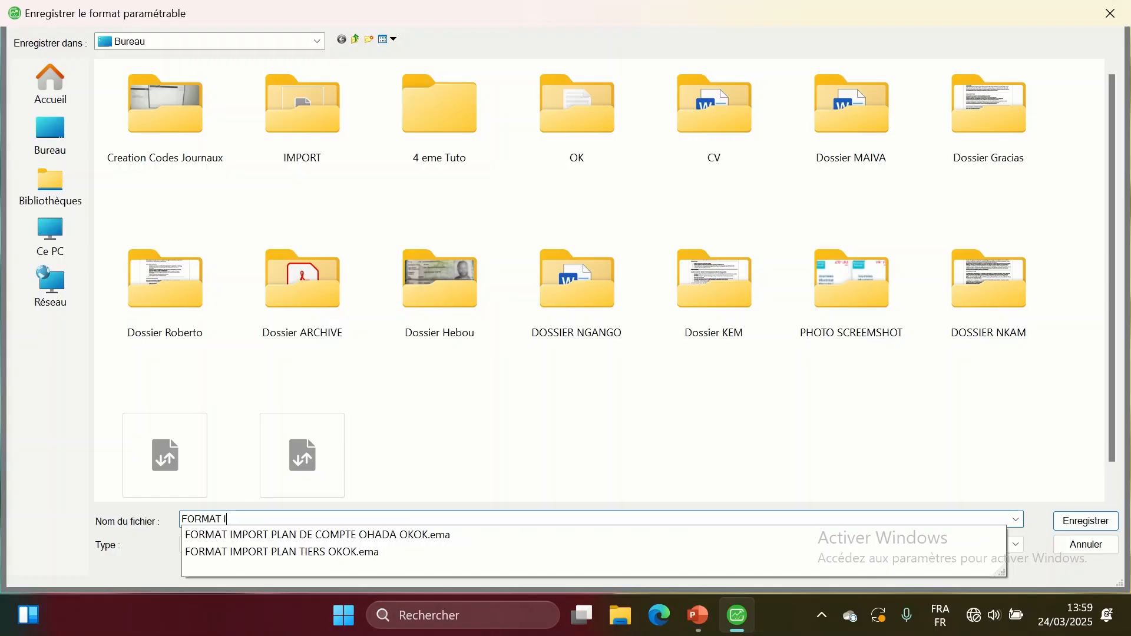
text(MPORT CODE JOURNAUX)
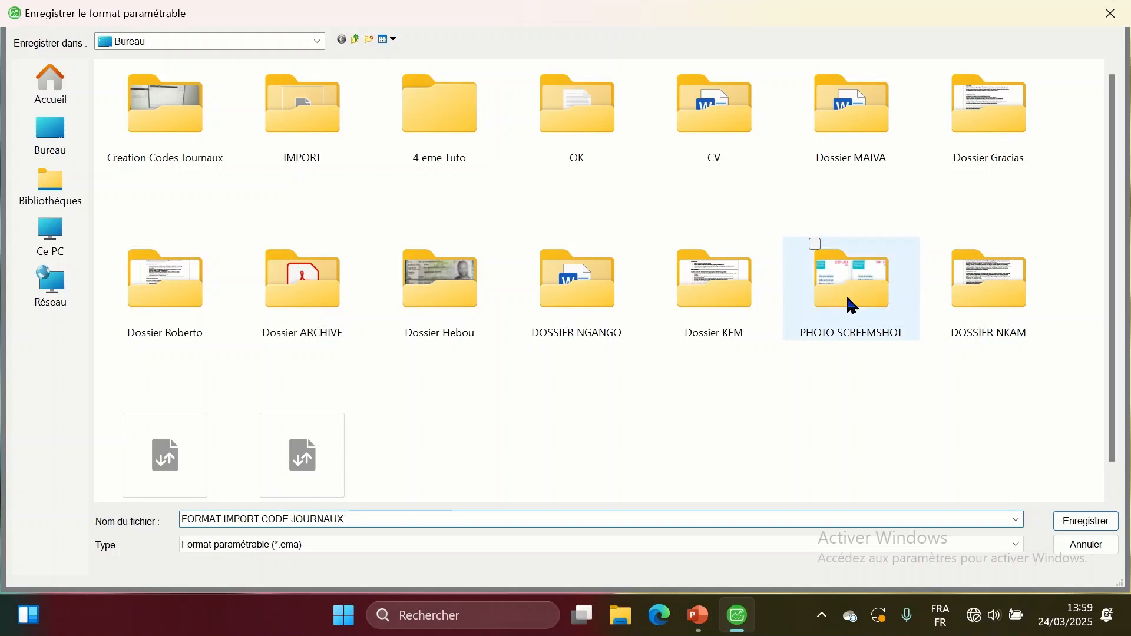
click(1081, 523)
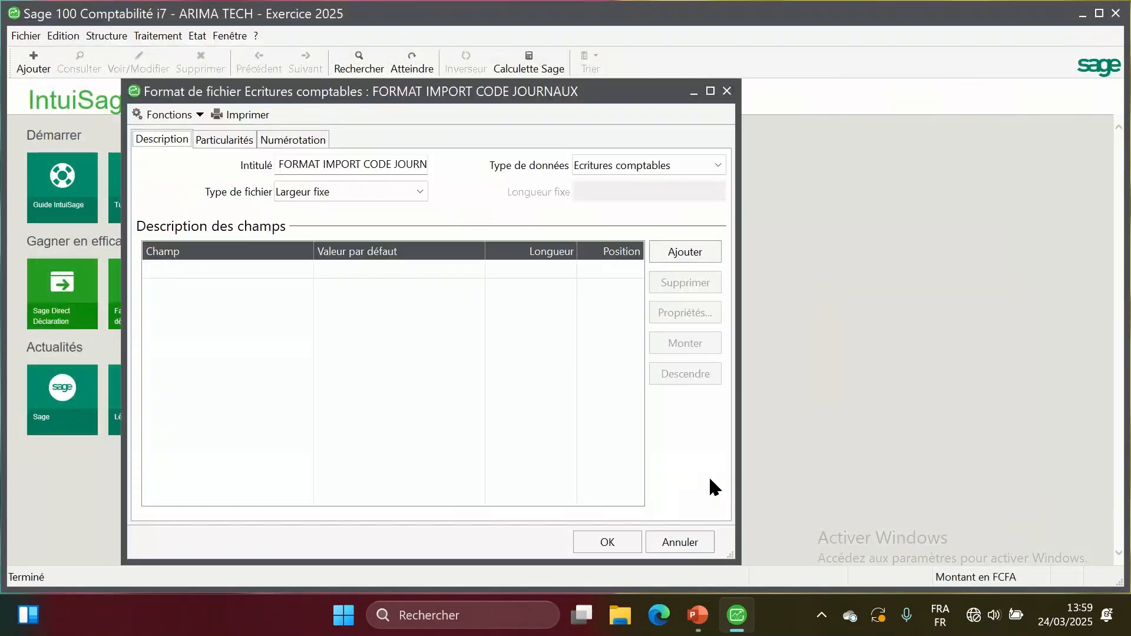
- Set the format's file type to Délimité and its data type to Codes journaux
click(361, 192)
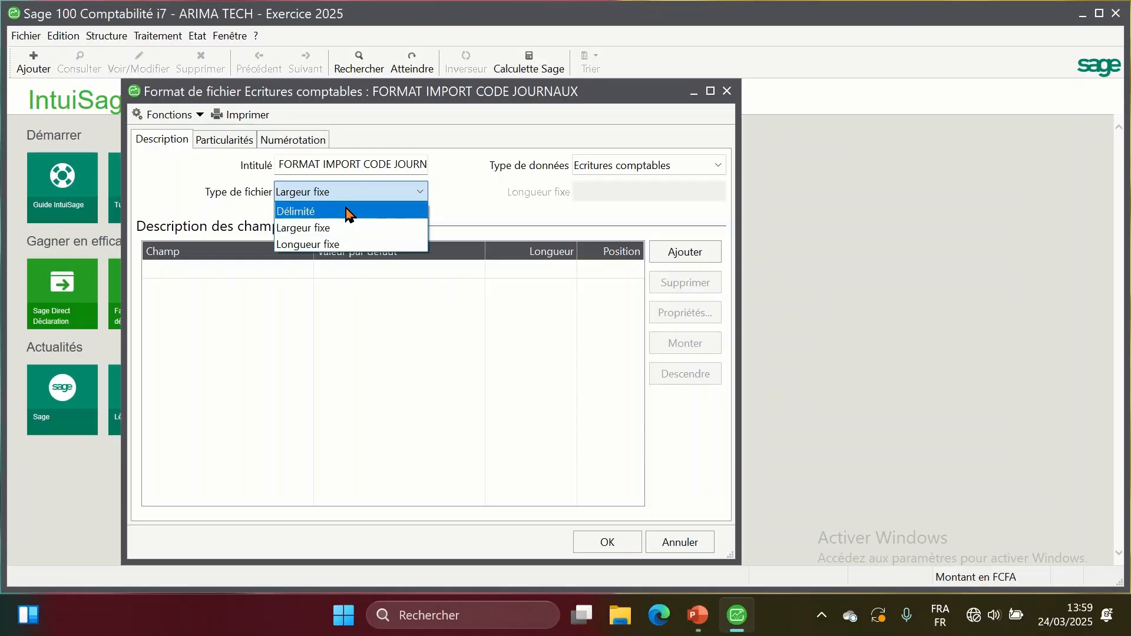
click(348, 212)
click(610, 373)
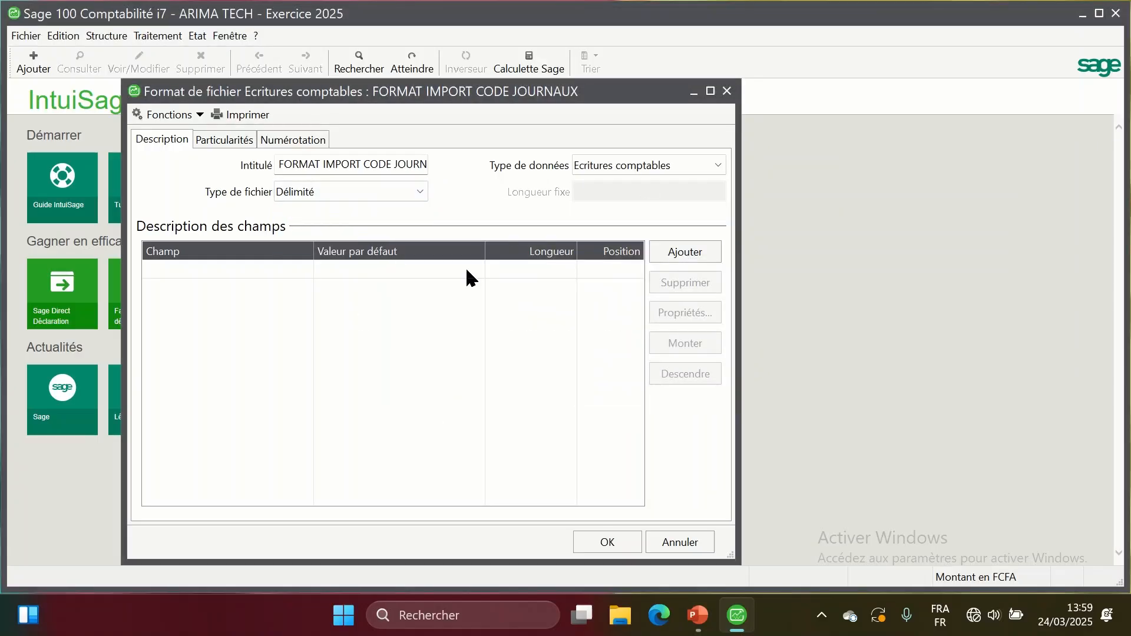
click(654, 171)
click(630, 233)
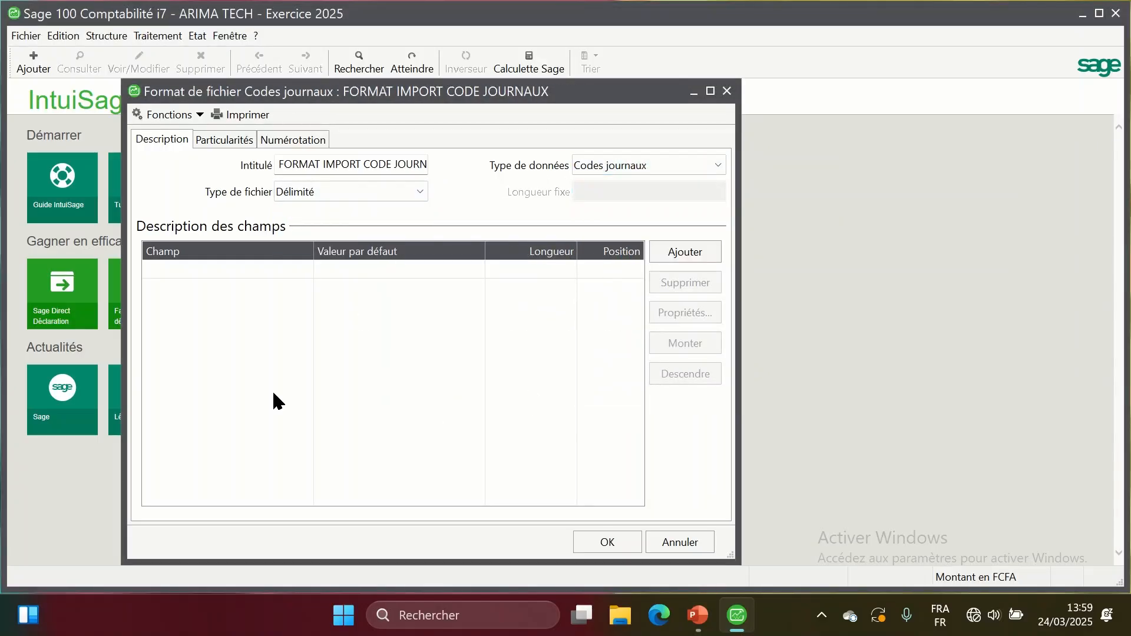
- Add five fields to the format's field description, keeping Code journal as the first one
click(685, 252)
click(684, 252)
click(685, 251)
click(685, 252)
click(685, 251)
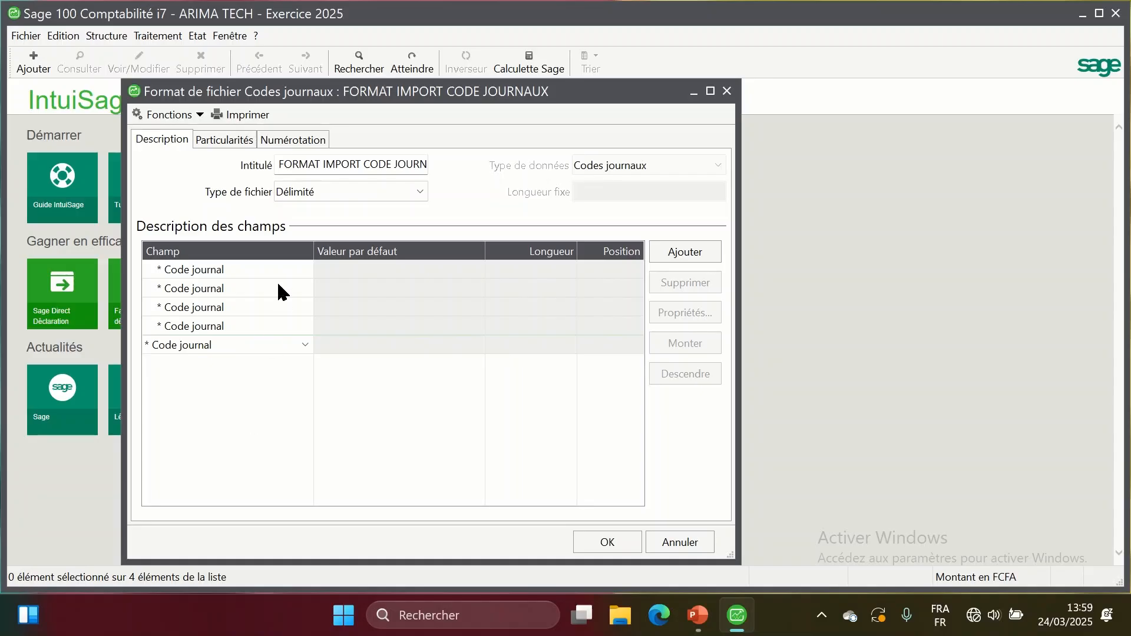
double_click(279, 263)
click(299, 267)
click(298, 267)
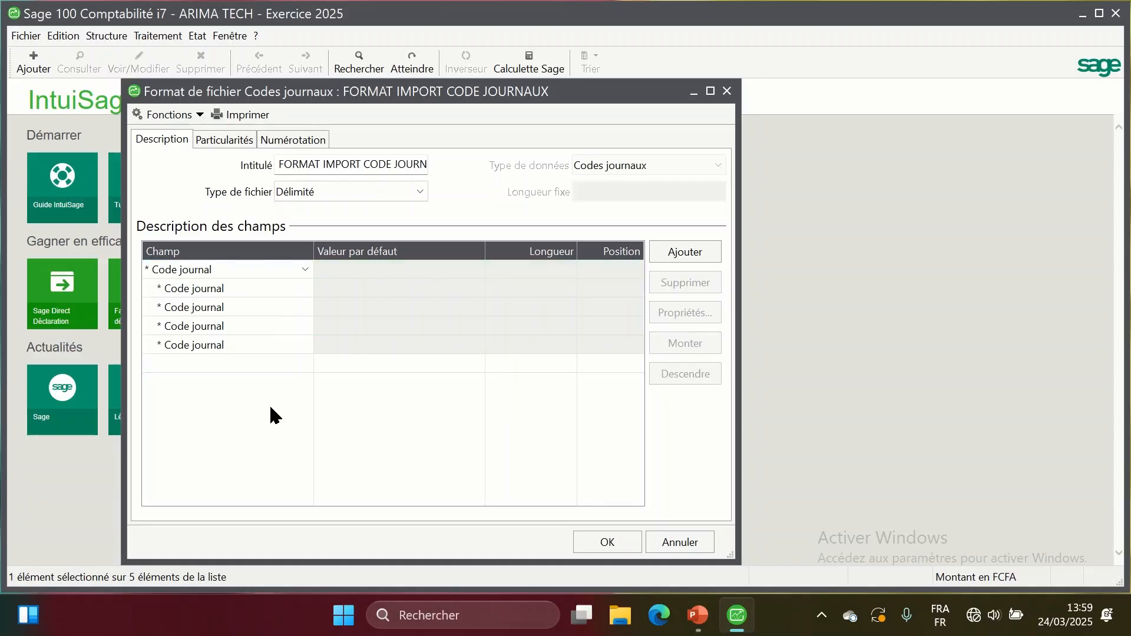
- Set the second field to Type and the third field to Intitulé
click(268, 289)
click(268, 288)
click(304, 288)
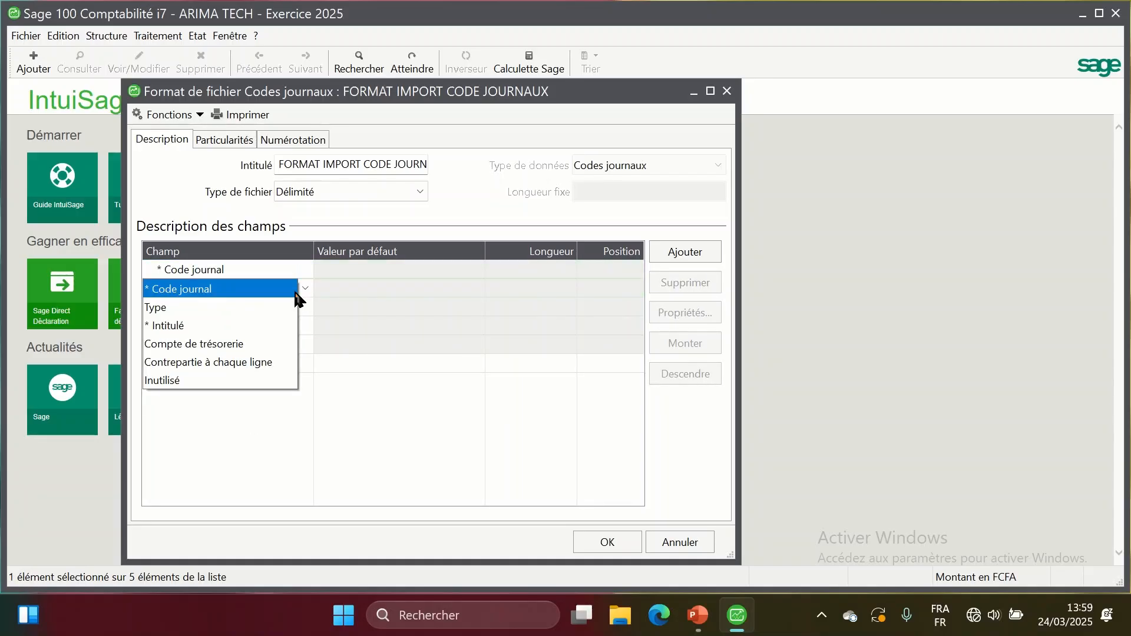
click(283, 307)
click(307, 309)
click(307, 309)
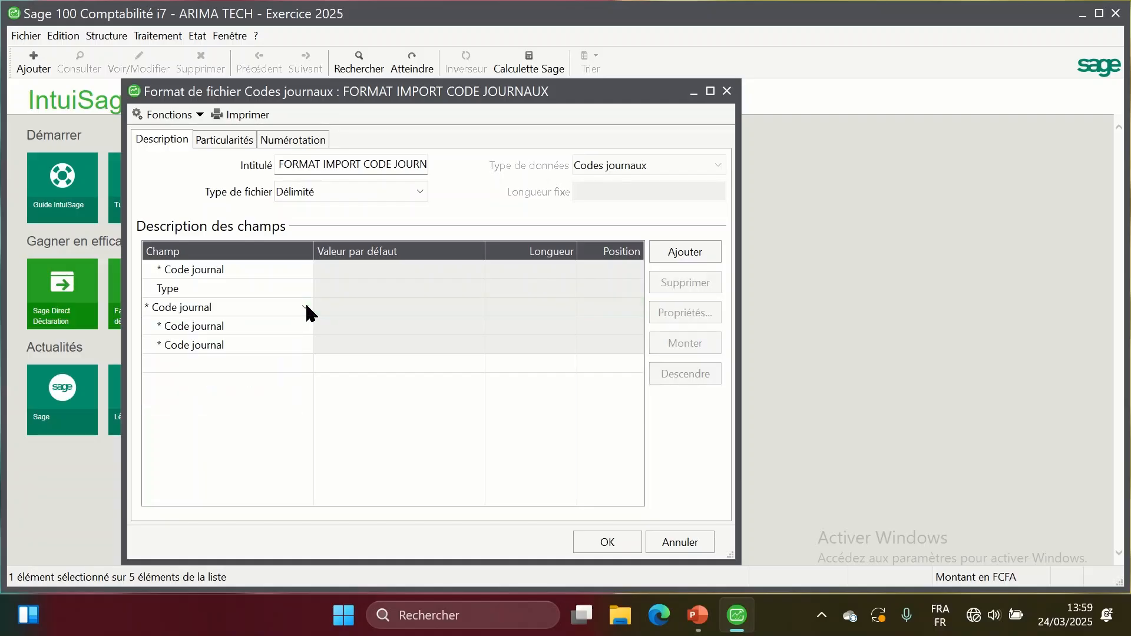
click(305, 306)
click(266, 343)
- Set the fourth field to Compte de trésorerie and the fifth to Contrepartie à chaque ligne
click(287, 325)
click(287, 325)
click(305, 326)
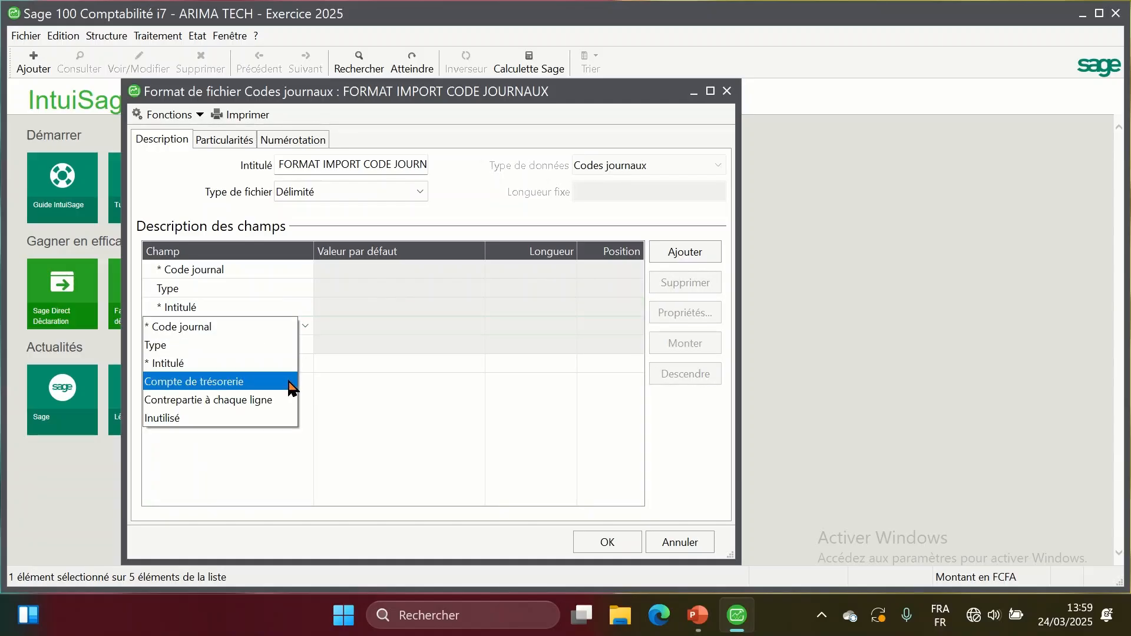
click(289, 381)
click(291, 344)
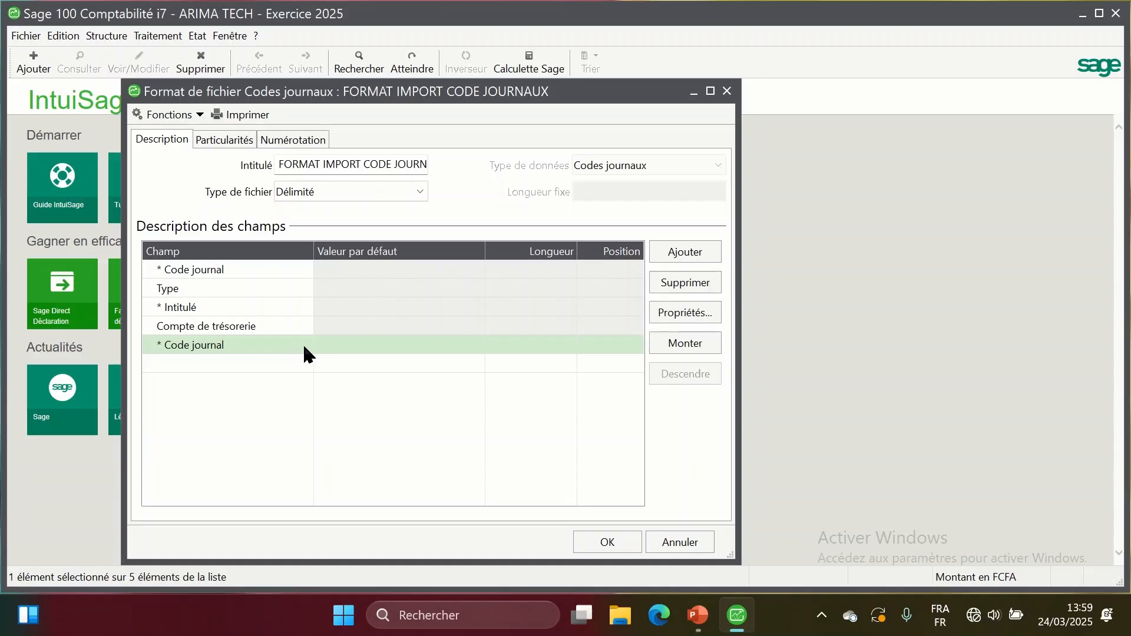
click(303, 344)
click(304, 344)
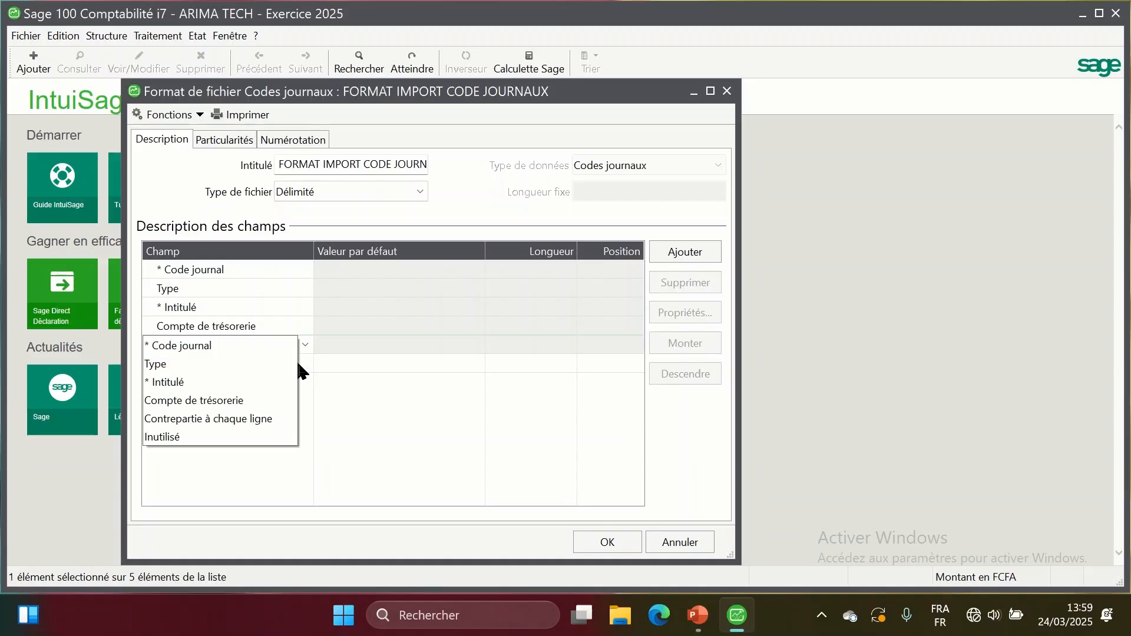
click(290, 420)
- Set the format's field delimiter to Point-virgule and the number of decimals to 0, and save the format
click(239, 147)
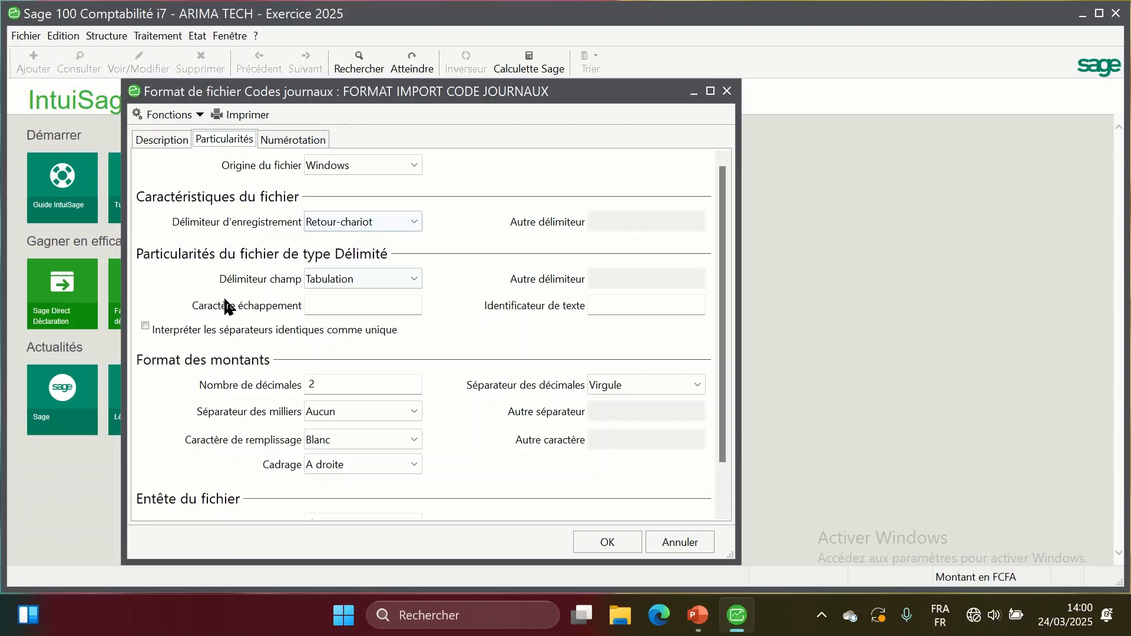
click(379, 285)
click(337, 312)
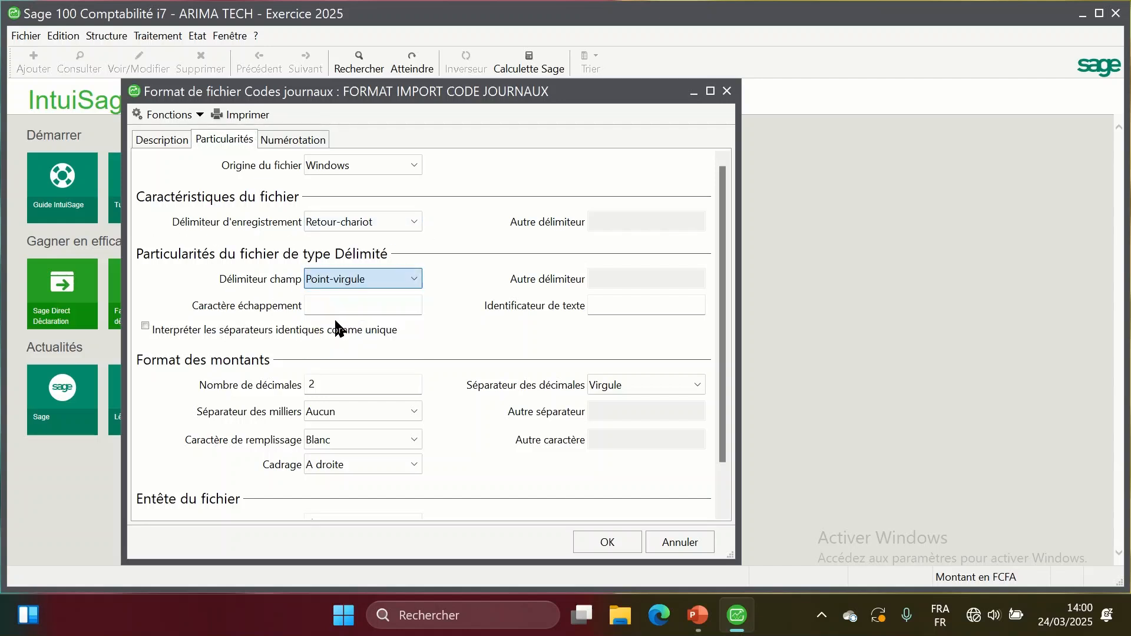
drag(337, 380, 211, 393)
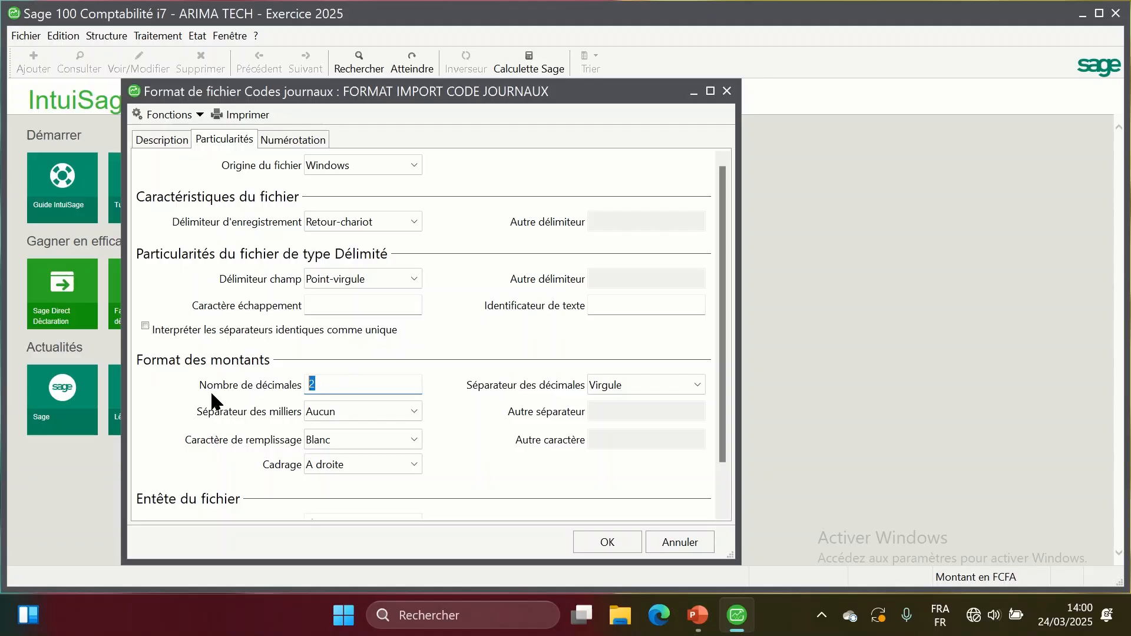
text(0)
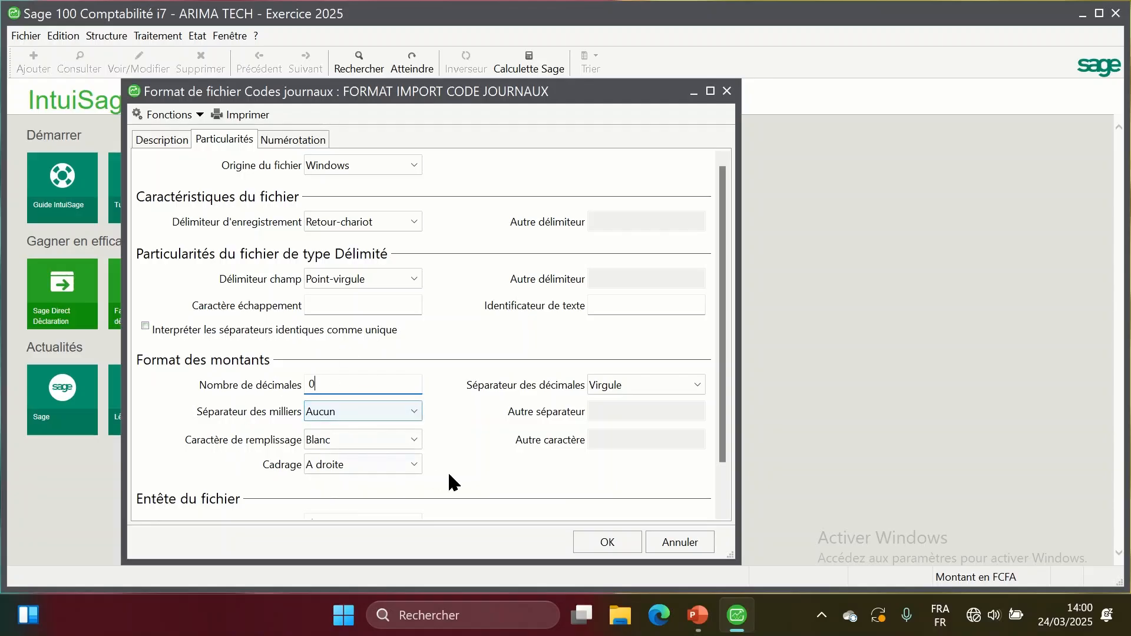
scroll(448, 469, down, 1)
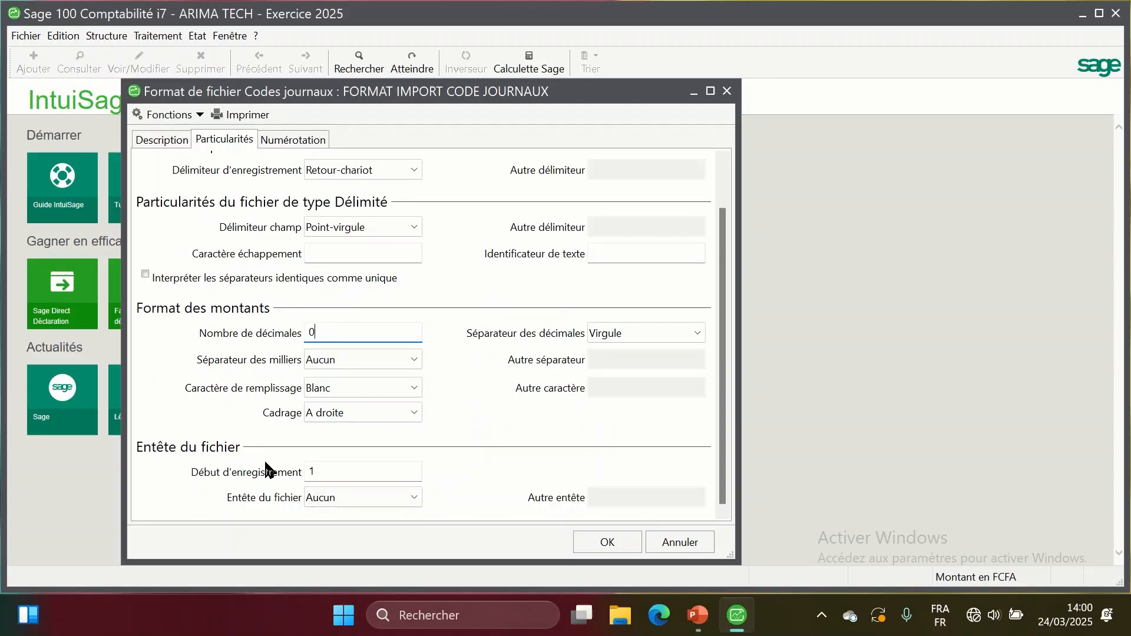
click(341, 469)
click(593, 540)
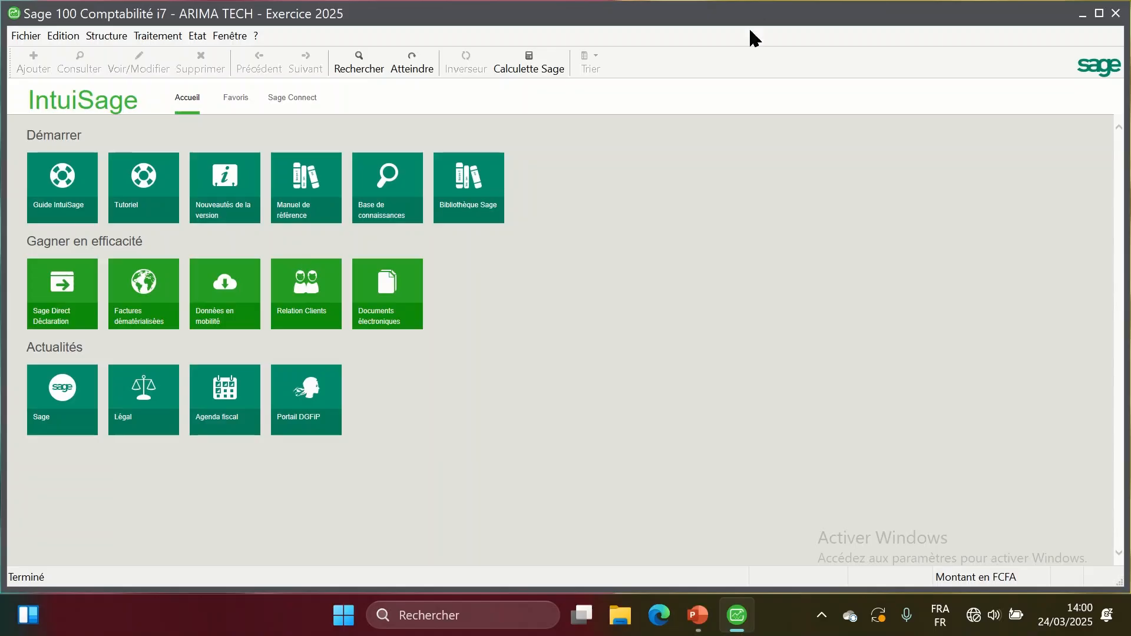
- Minimize Sage, open the desktop file A CODE JOURNAL IMPORT Sage in Excel and look through its rows
click(1082, 13)
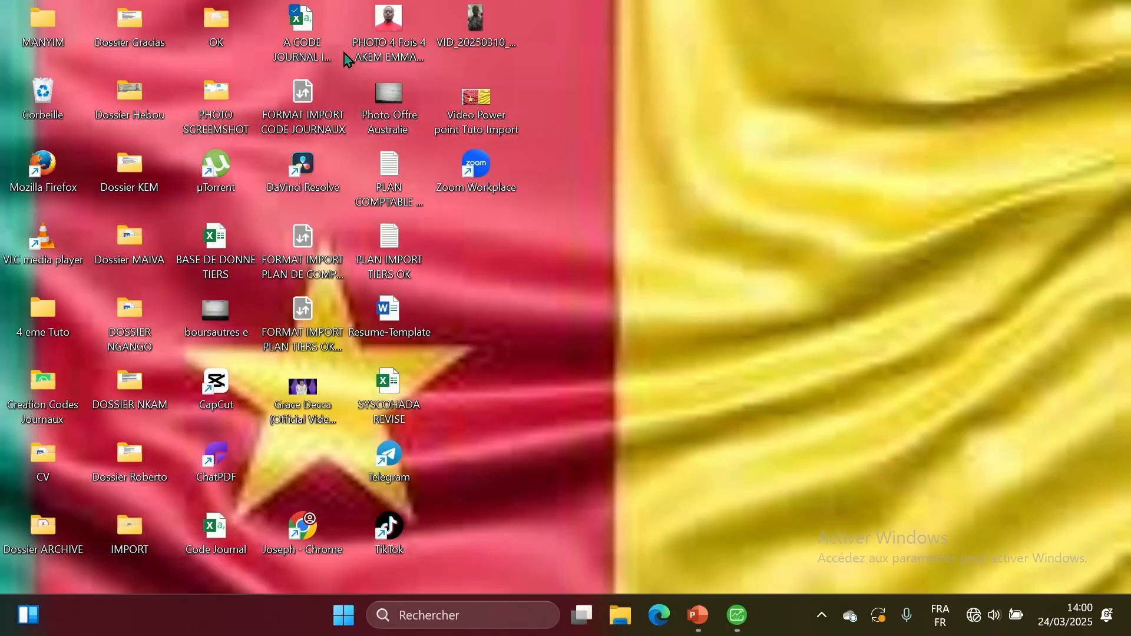
click(306, 55)
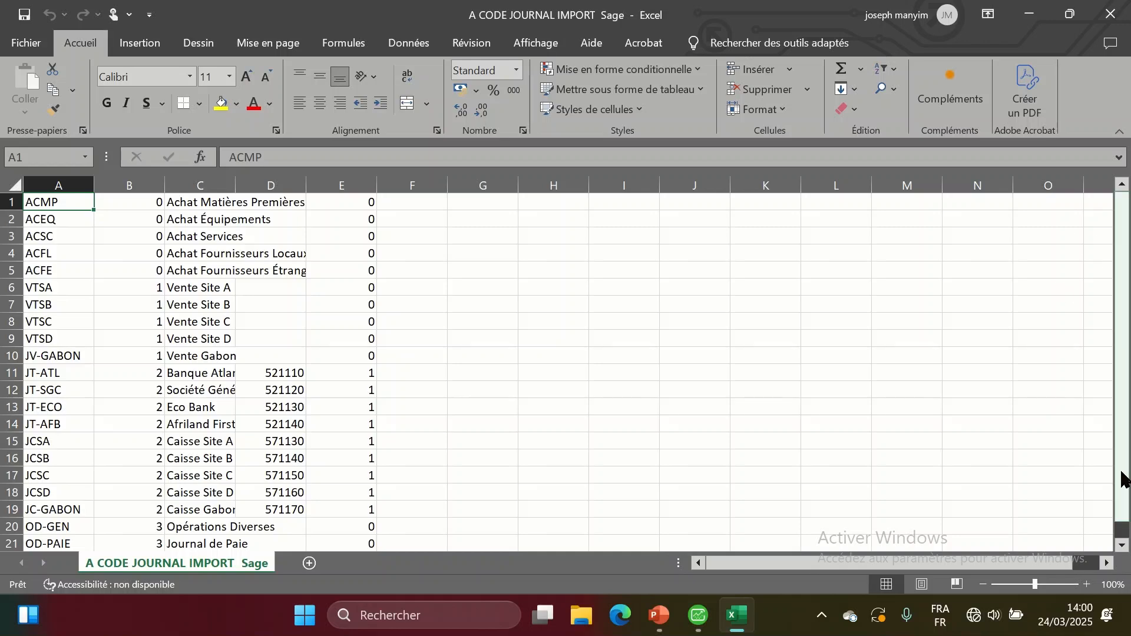
click(1123, 547)
click(1123, 548)
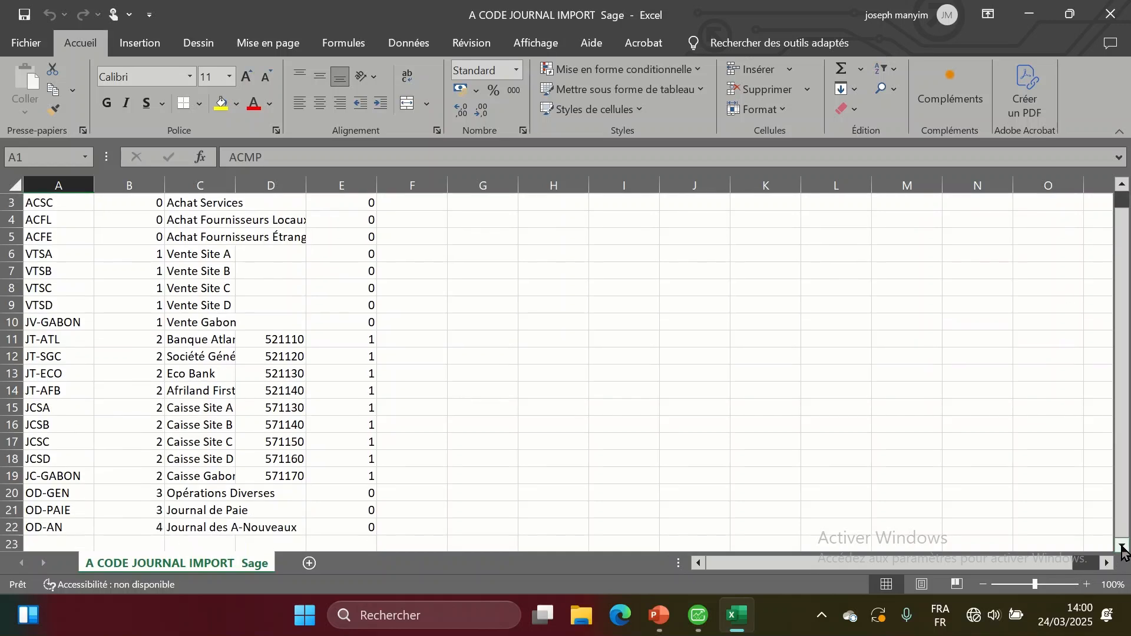
click(1122, 547)
click(1122, 547)
scroll(434, 380, up, 2)
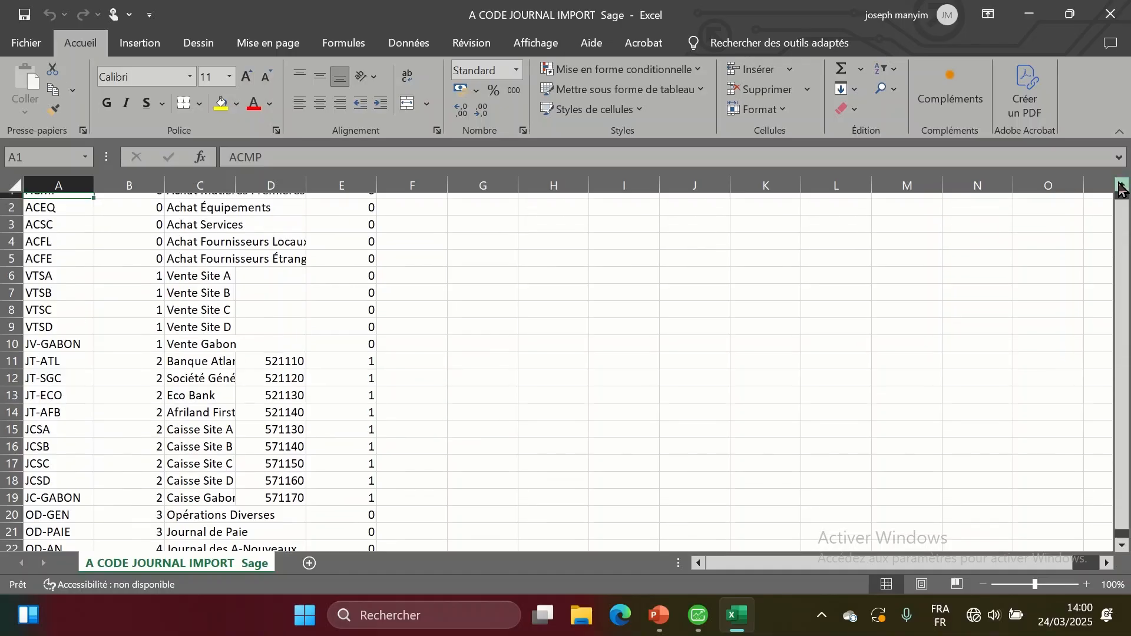
- Review columns A to E of the journal code sheet one by one, in the import format's field order
click(56, 185)
click(125, 184)
click(200, 185)
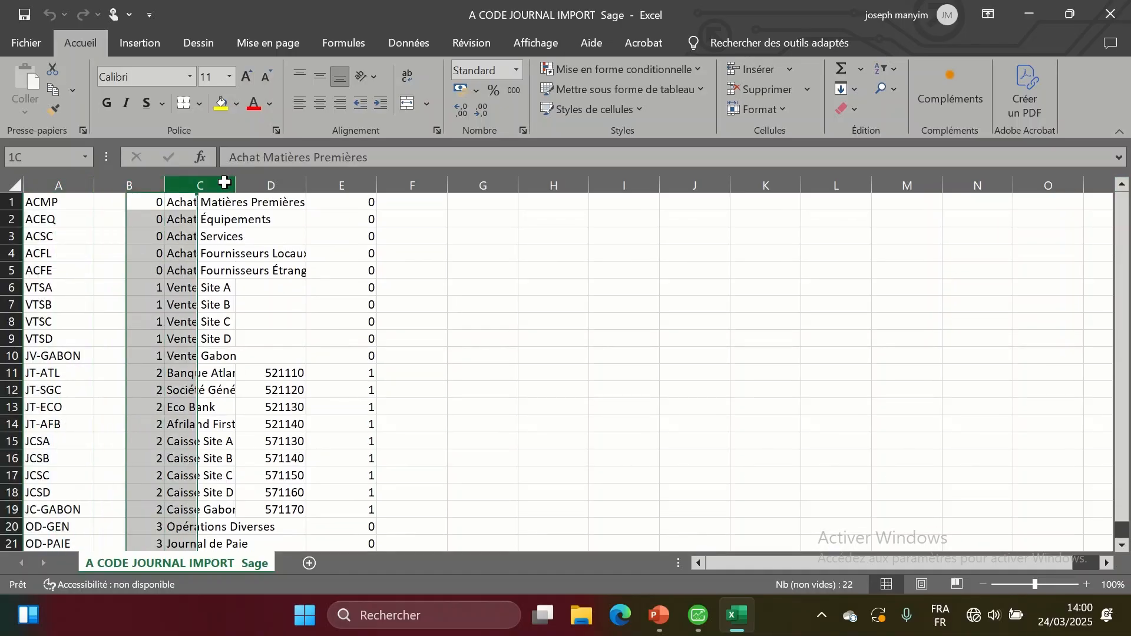
click(271, 185)
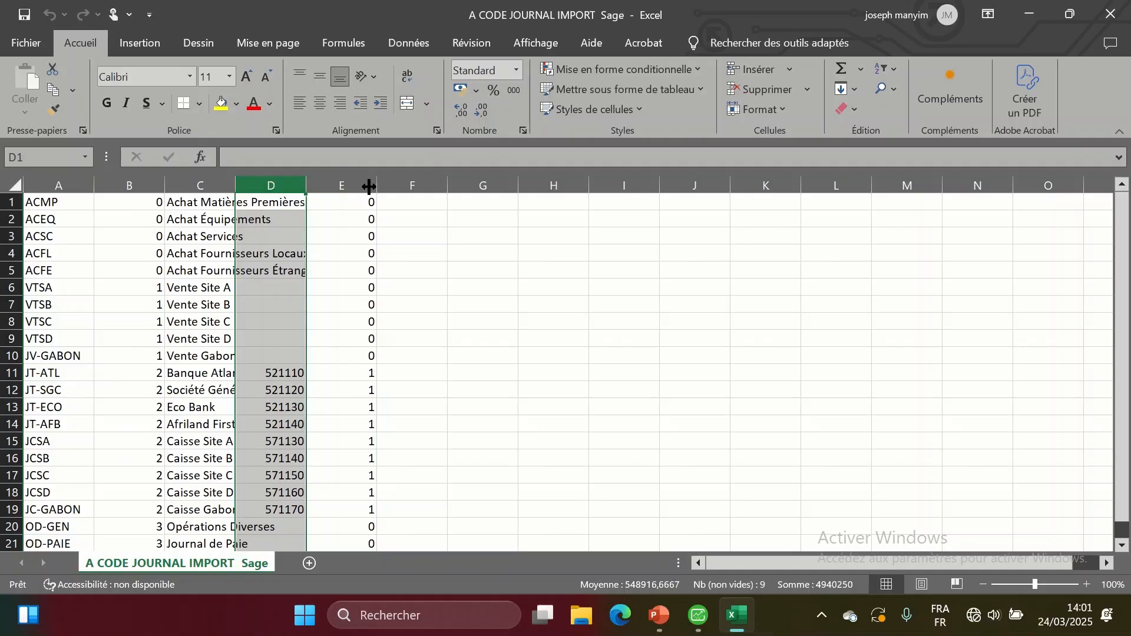
click(341, 186)
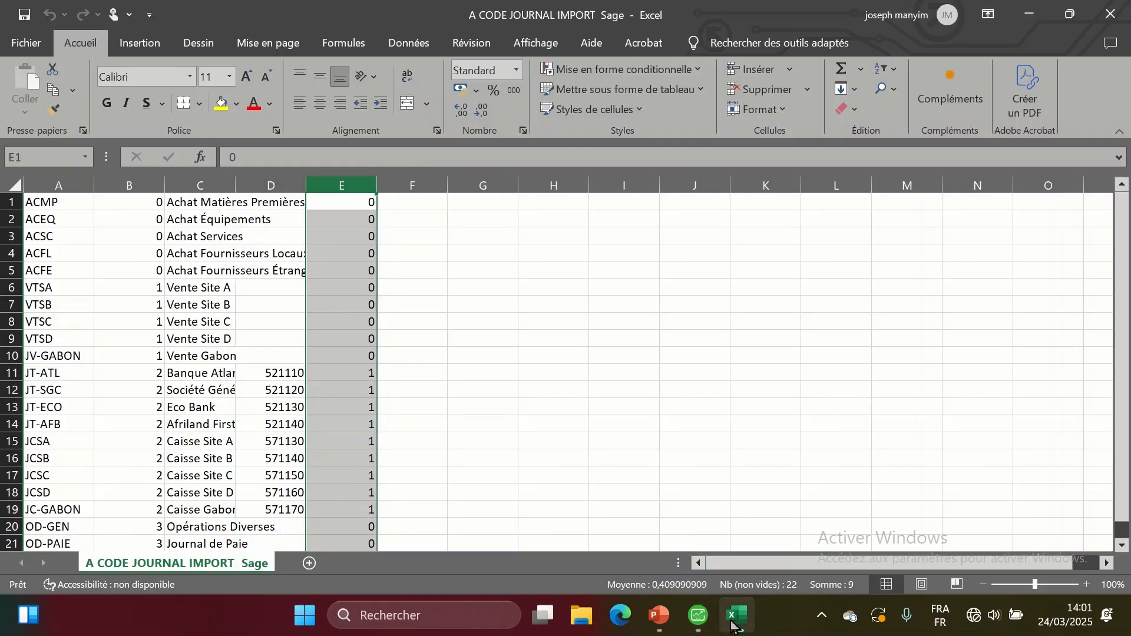
- Switch to Sage 100 Comptabilité and open the desktop import format FORMAT IMPORT CODE JOURNAUX
click(698, 615)
click(26, 36)
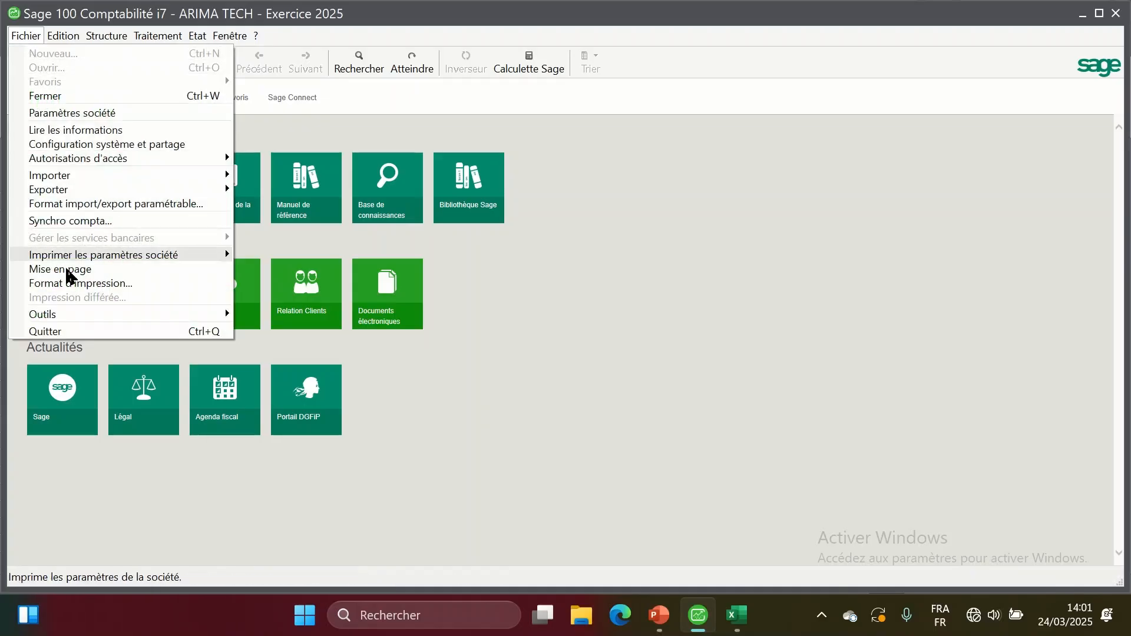
click(112, 204)
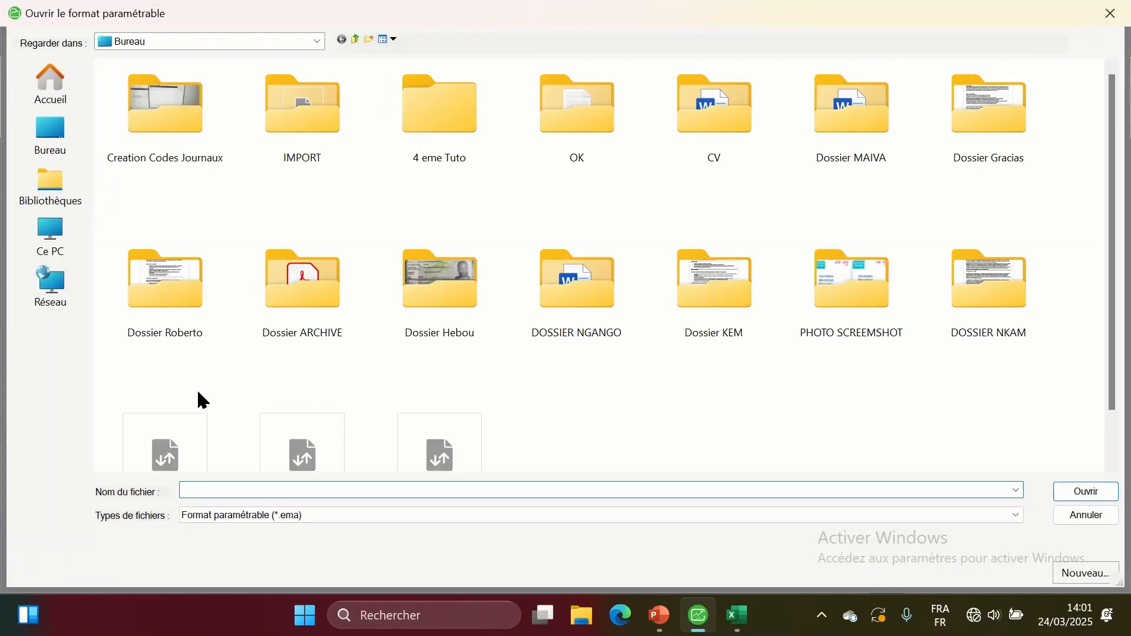
scroll(201, 401, down, 1)
double_click(159, 409)
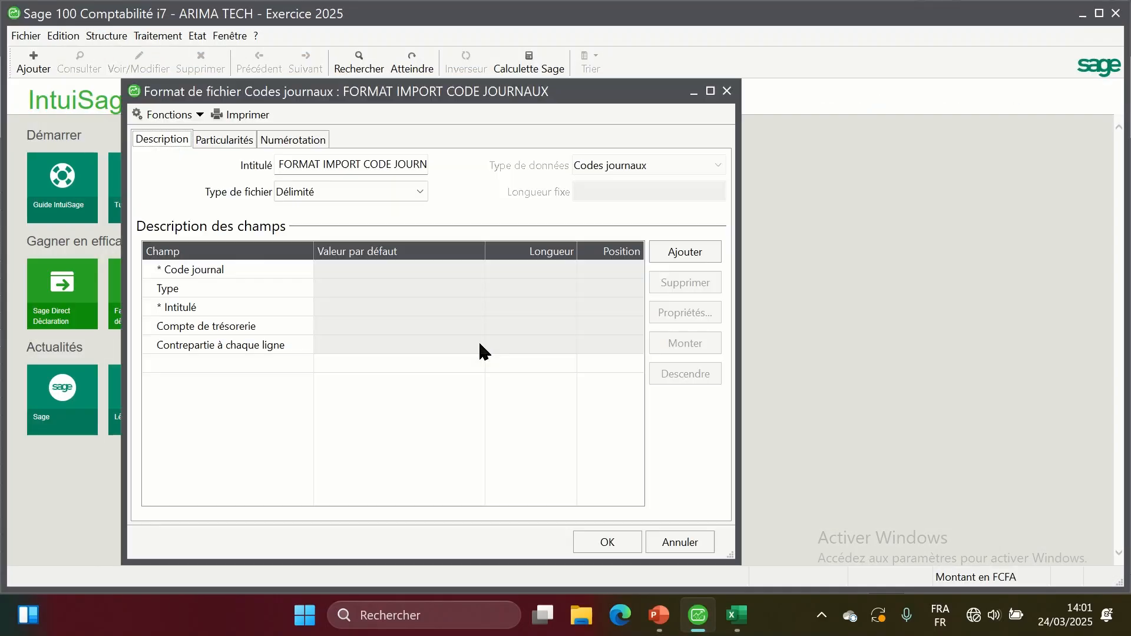
- Check the properties and the value correspondence of the Contrepartie à chaque ligne field, then close its dialog
click(168, 348)
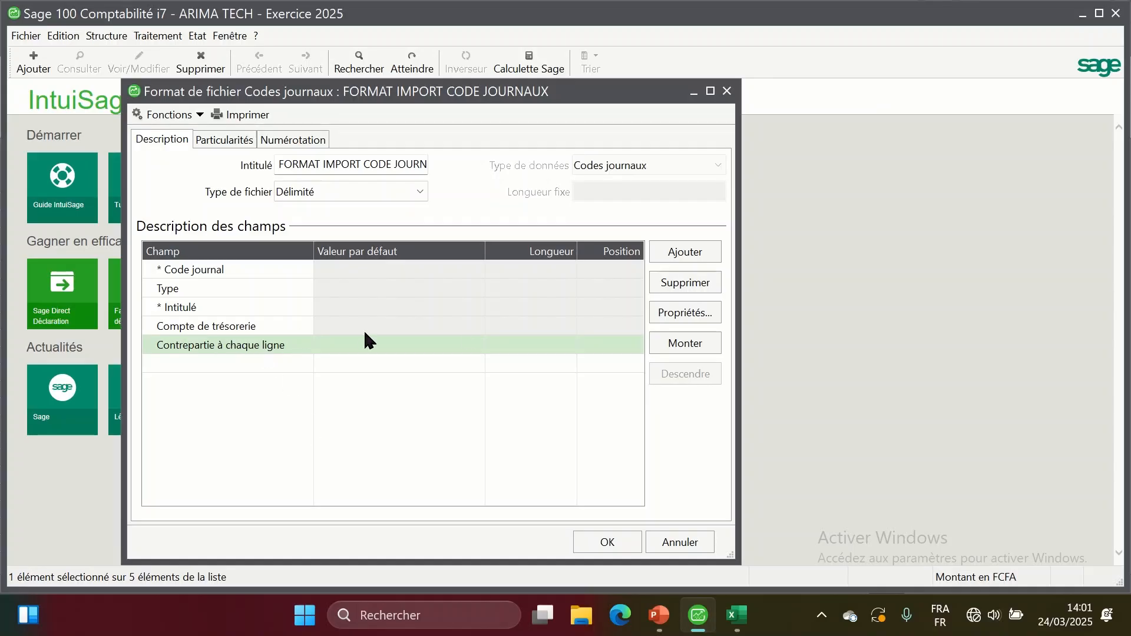
click(677, 316)
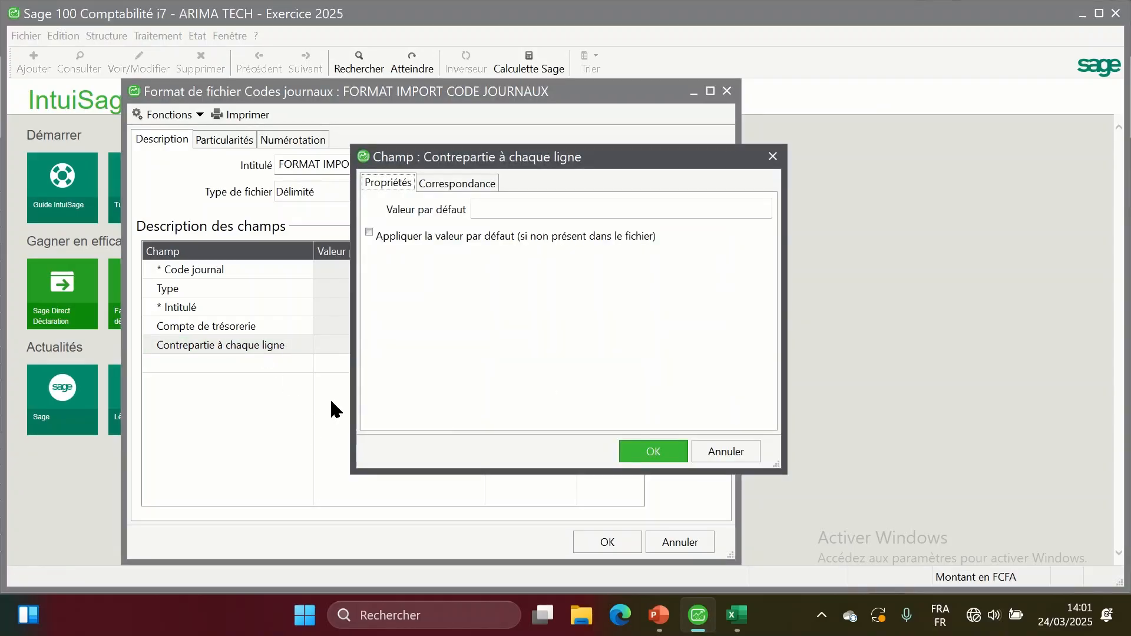
click(468, 185)
click(653, 452)
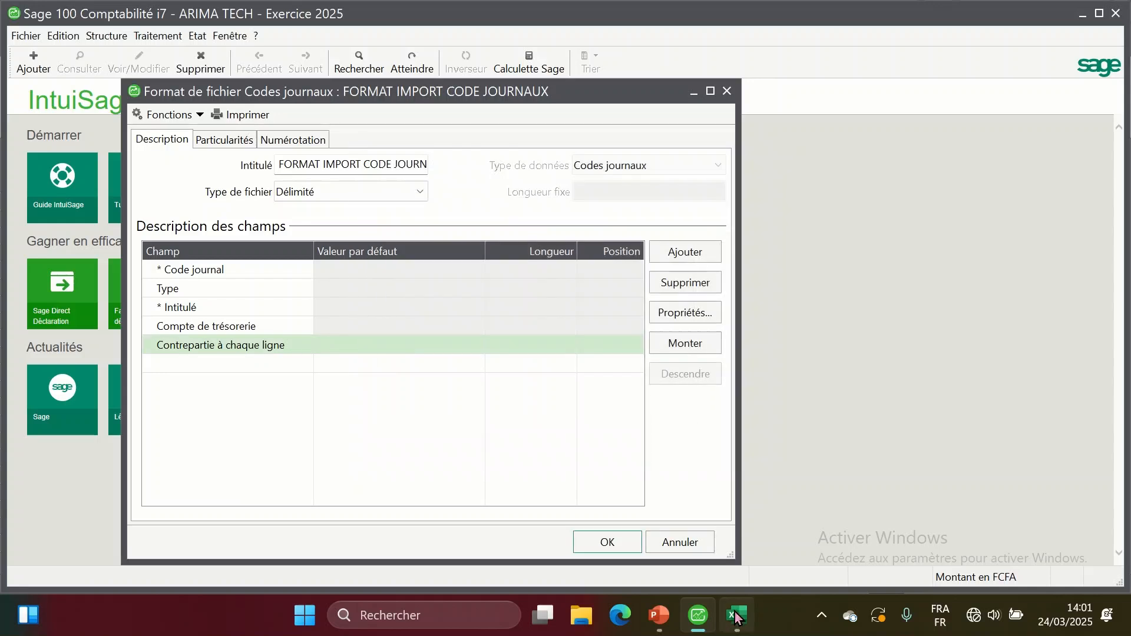
- Switch to Excel, look through all journal code rows and examine the treasury accounts in column D
click(737, 615)
scroll(348, 465, down, 4)
scroll(474, 474, down, 2)
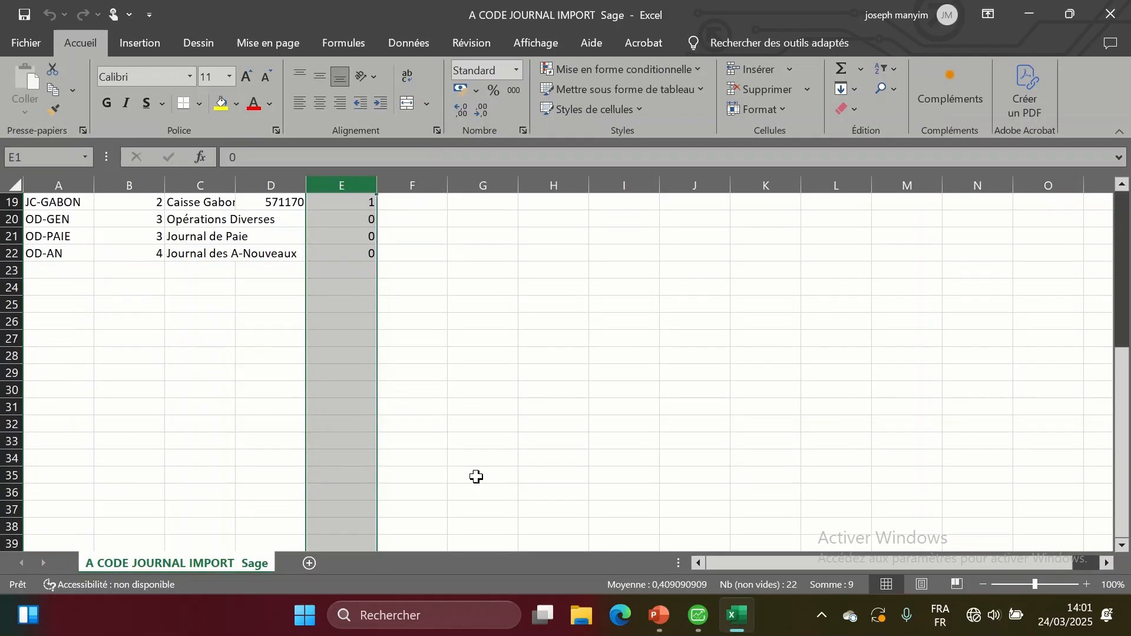
scroll(384, 492, up, 6)
click(286, 173)
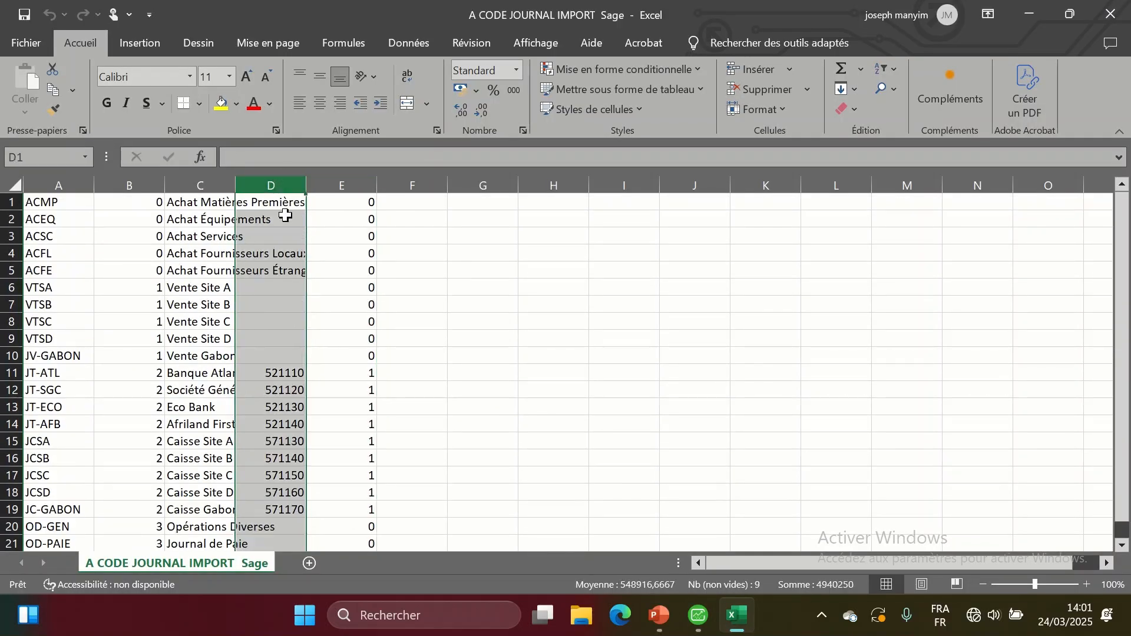
- Return to Sage, check the properties of the Compte de trésorerie field and close the import format with its settings confirmed
click(698, 614)
click(195, 327)
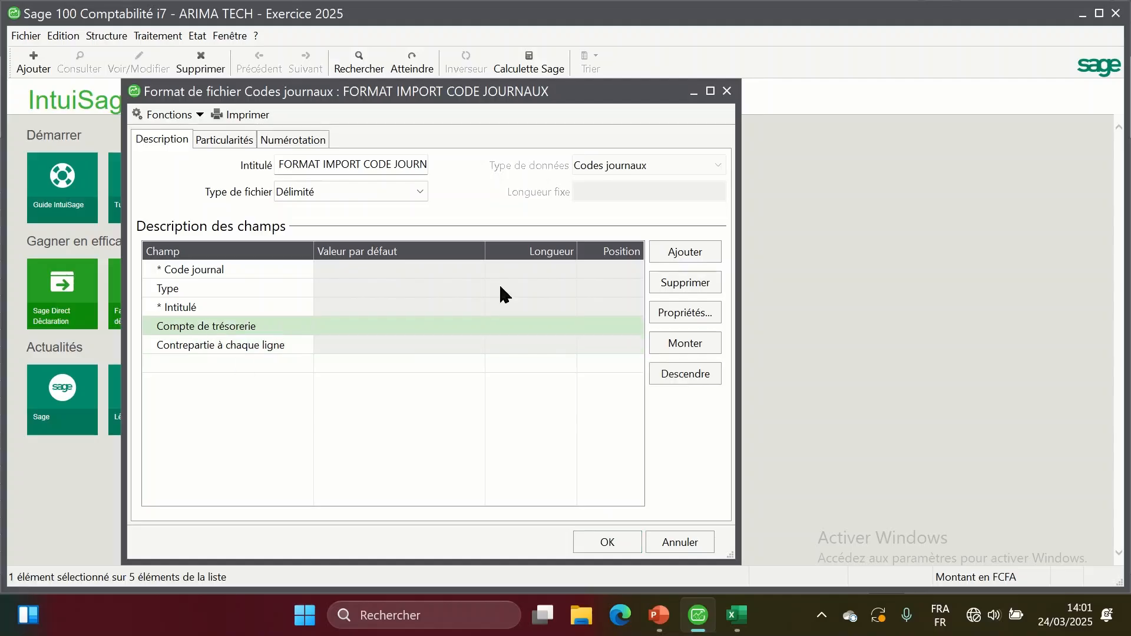
click(677, 314)
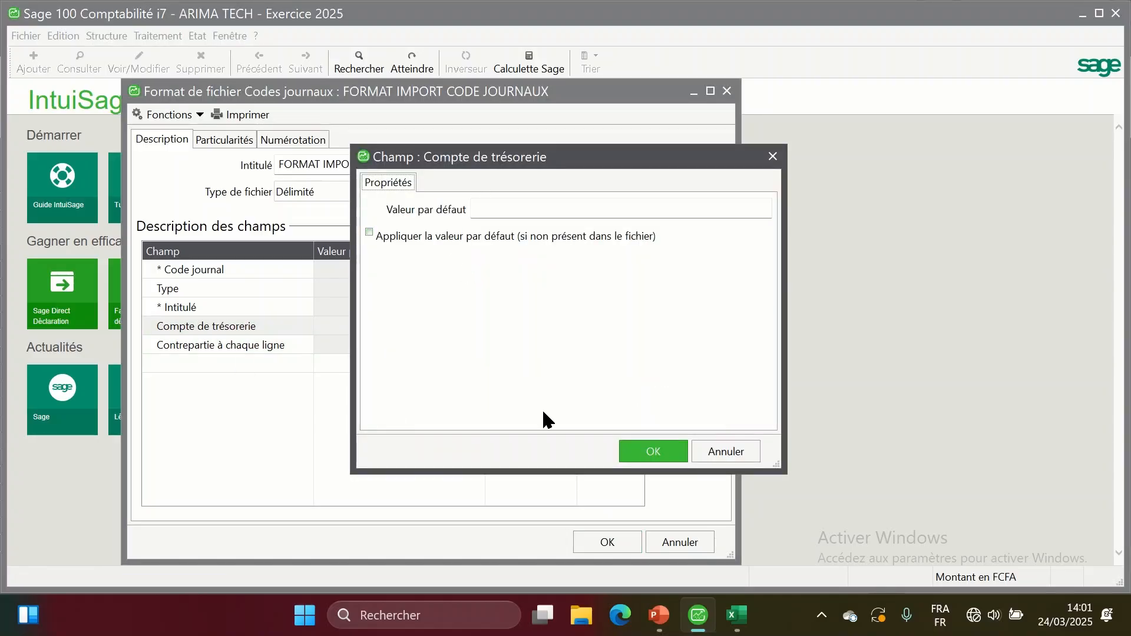
click(651, 452)
click(625, 543)
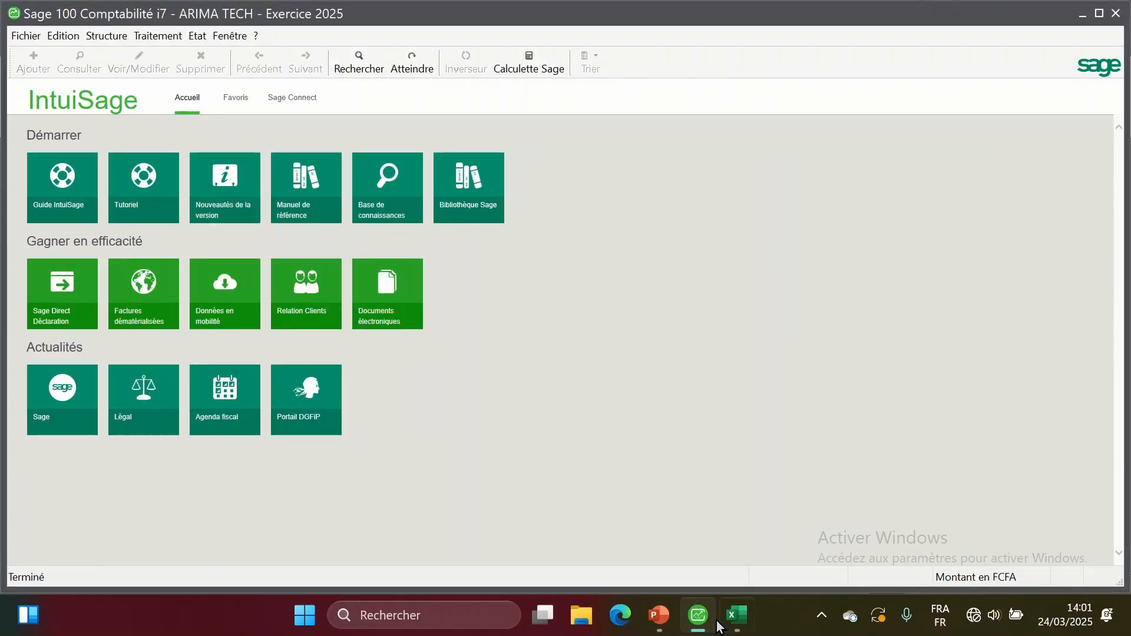
- Save the Excel journal sheet to Bureau as semicolon-delimited CSV A CODE JOURNAL IMPORT Sage, replacing the existing file, and close Excel
click(736, 615)
click(553, 390)
scroll(300, 449, down, 6)
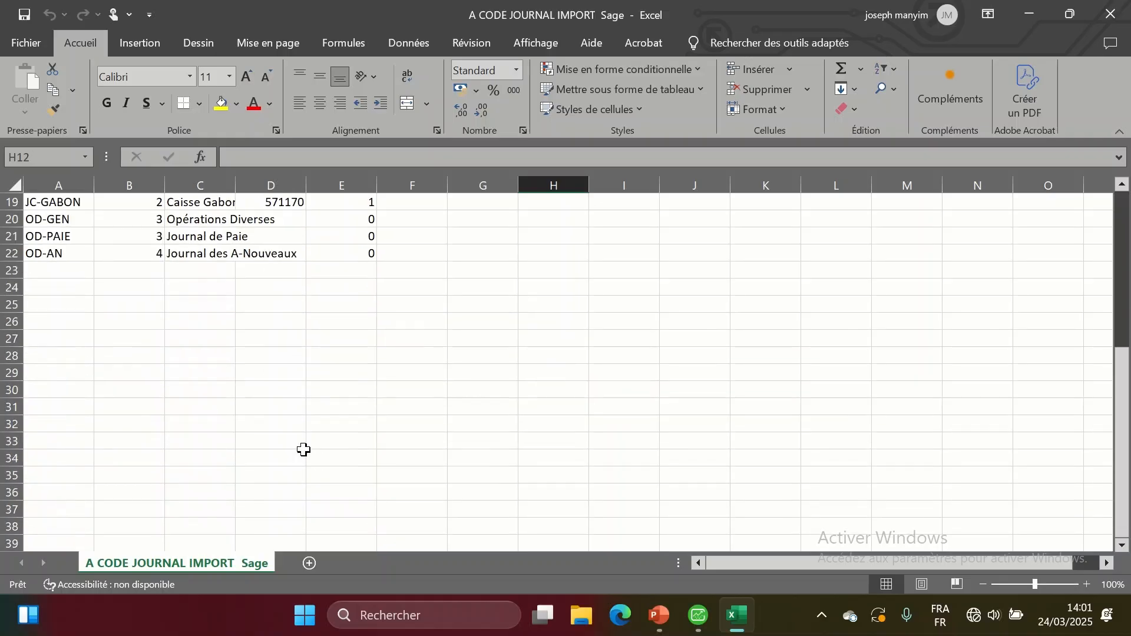
scroll(300, 450, up, 6)
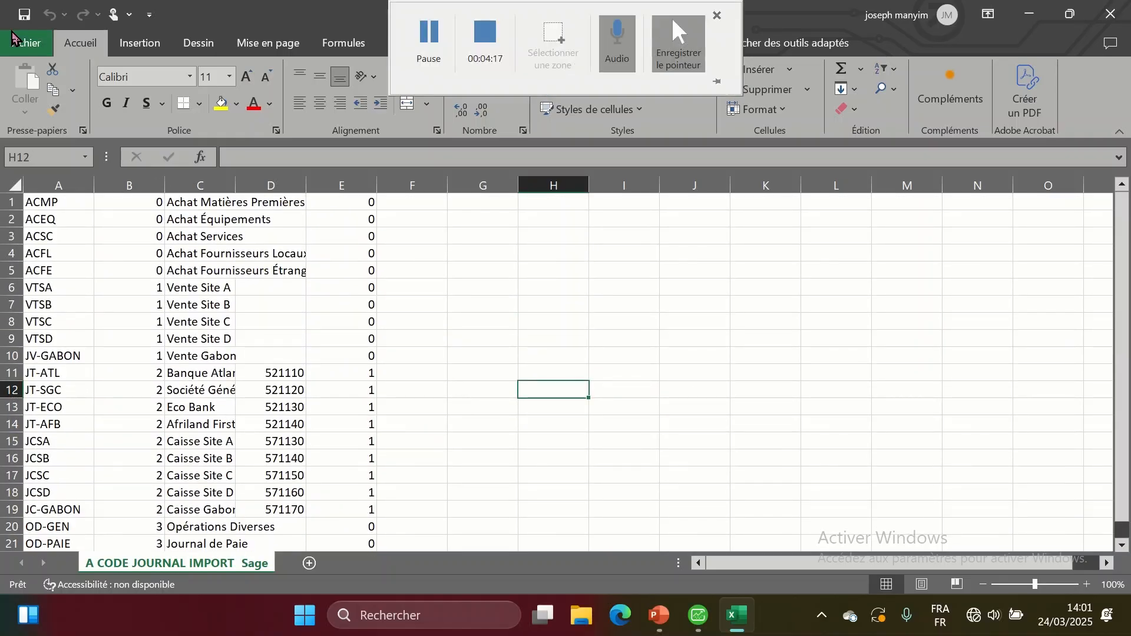
click(26, 42)
click(90, 288)
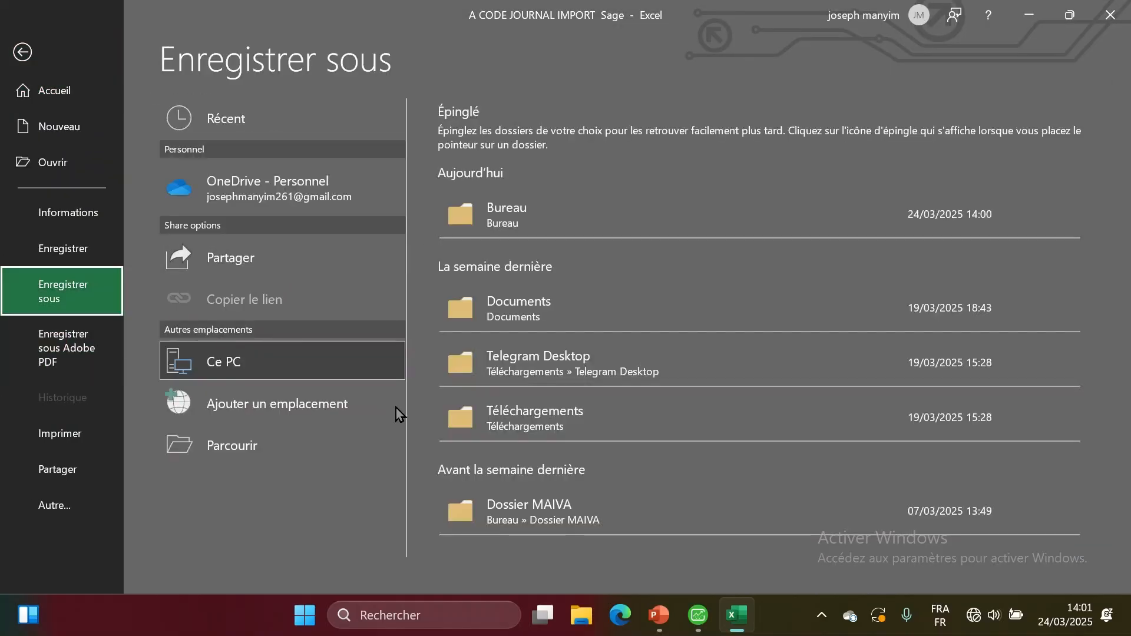
click(534, 231)
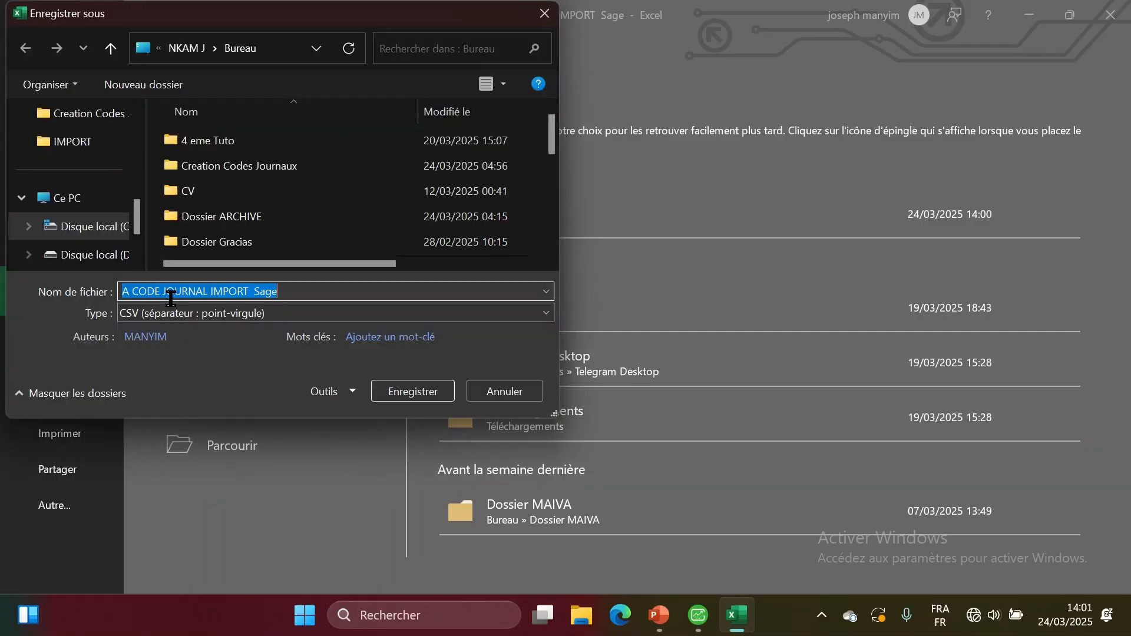
click(133, 290)
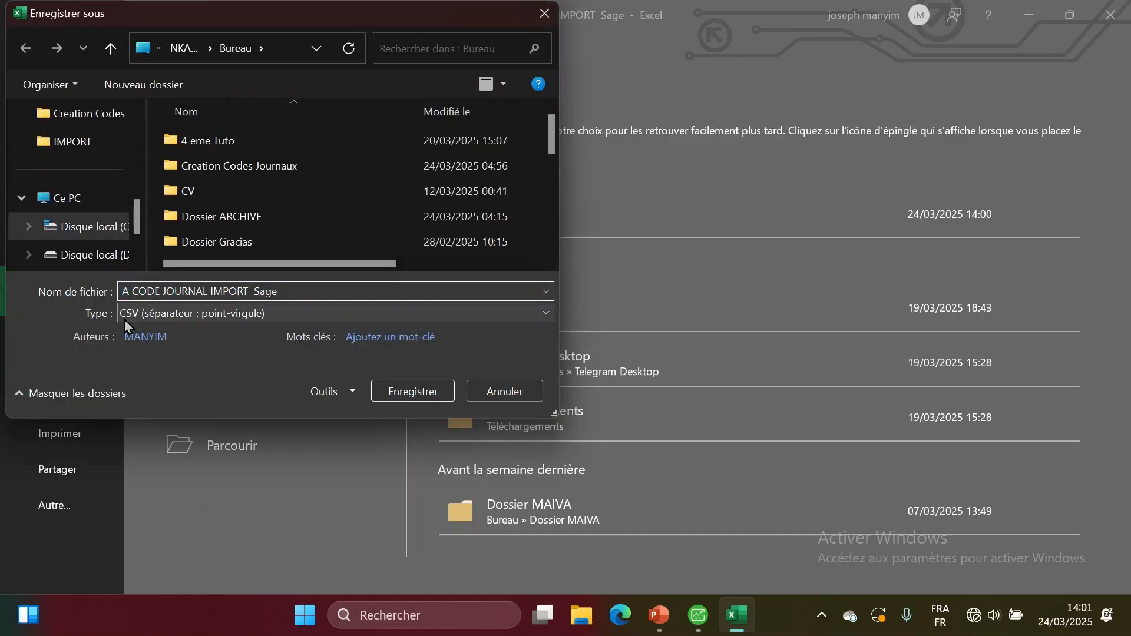
click(389, 393)
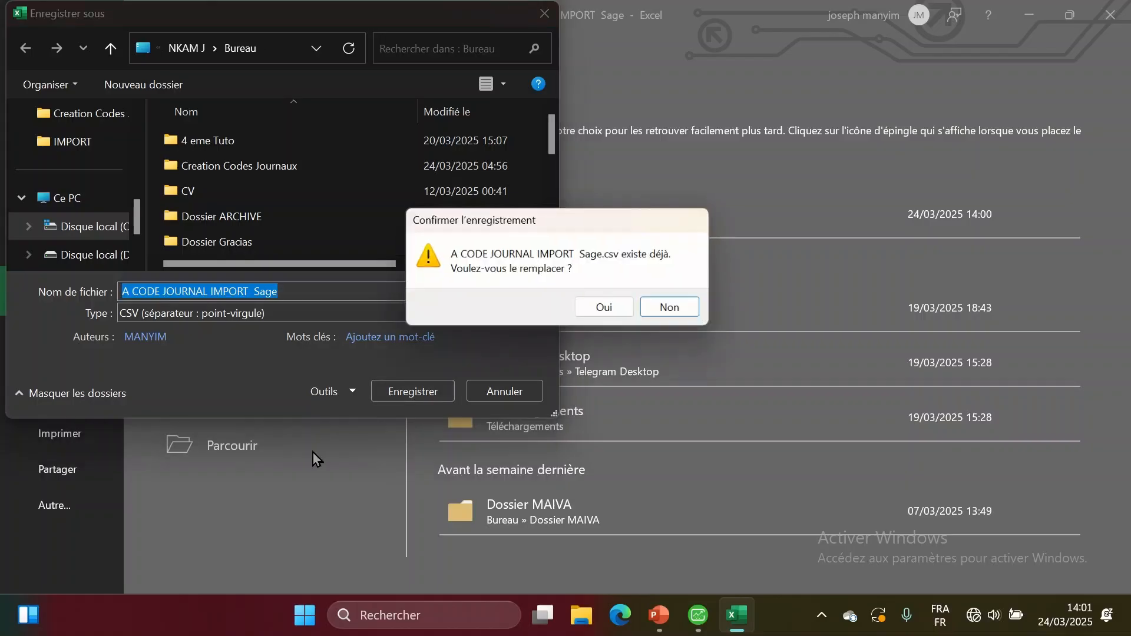
click(606, 307)
click(885, 321)
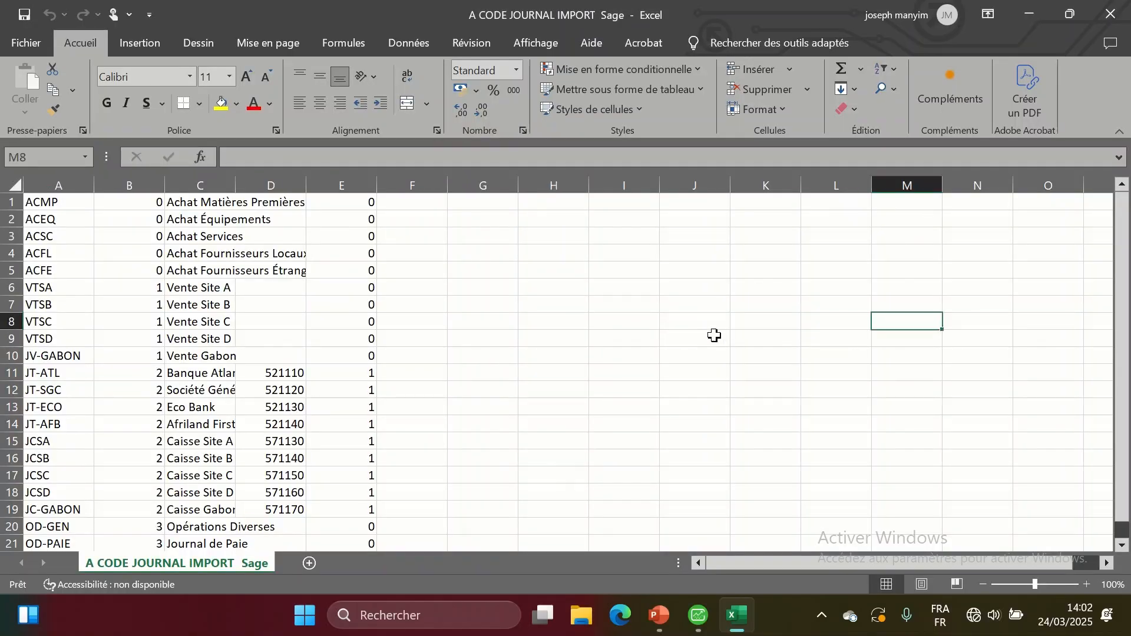
click(1110, 13)
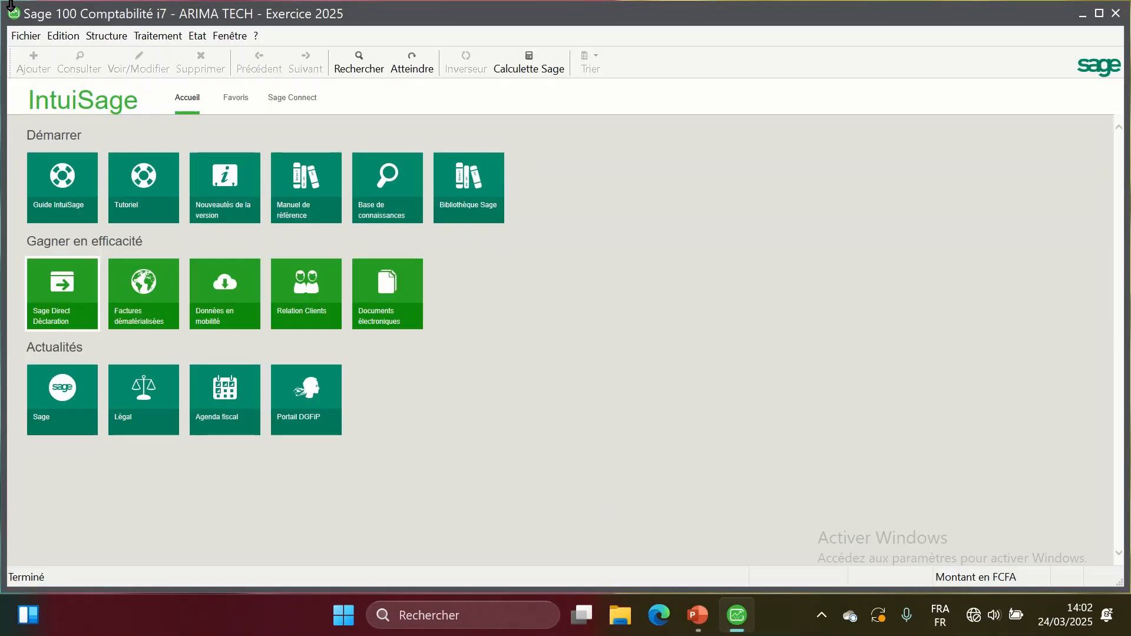
- Import the desktop file A CODE JOURNAL IMPORT Sage into Sage using the format FORMAT IMPORT CODE JOURNAUX, with all file types shown
click(26, 35)
mouse_move(68, 176)
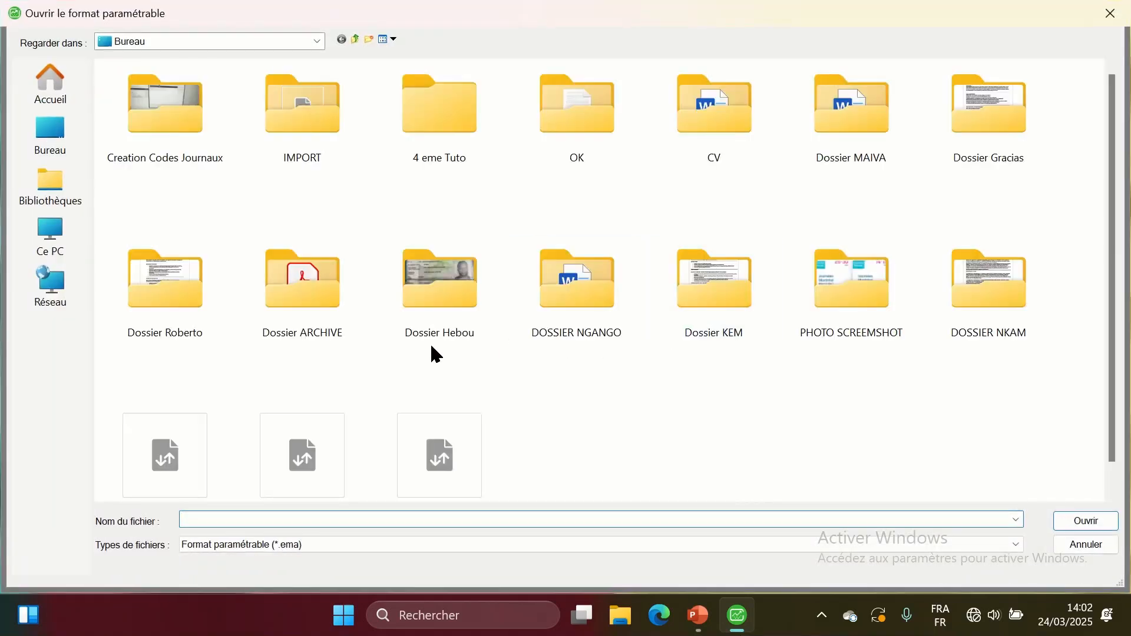
scroll(430, 348, down, 2)
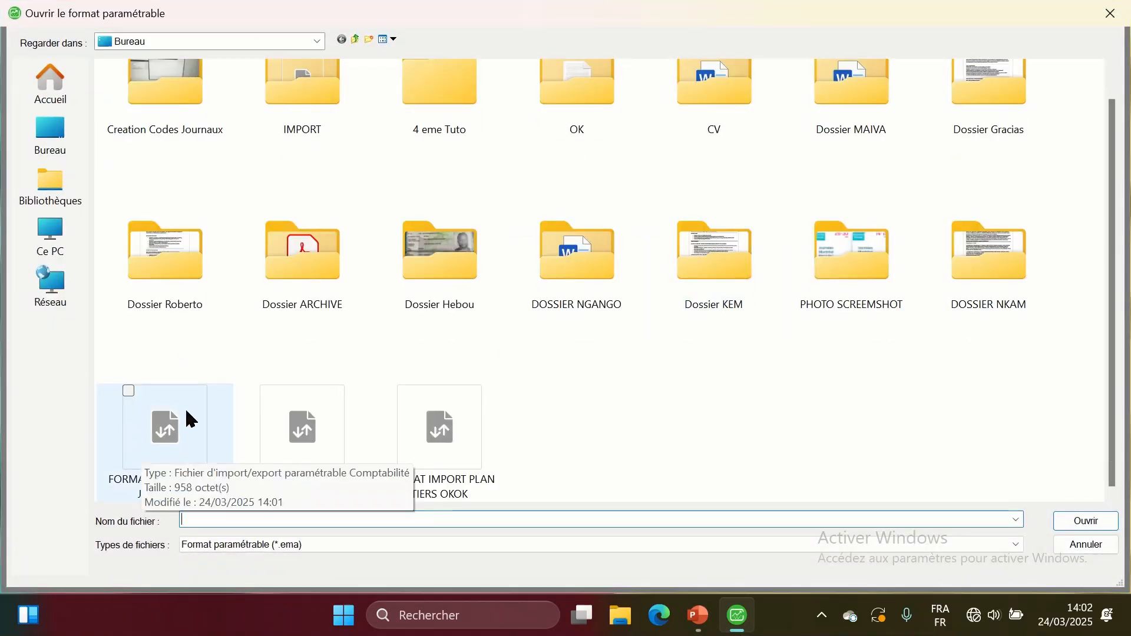
double_click(176, 421)
click(284, 500)
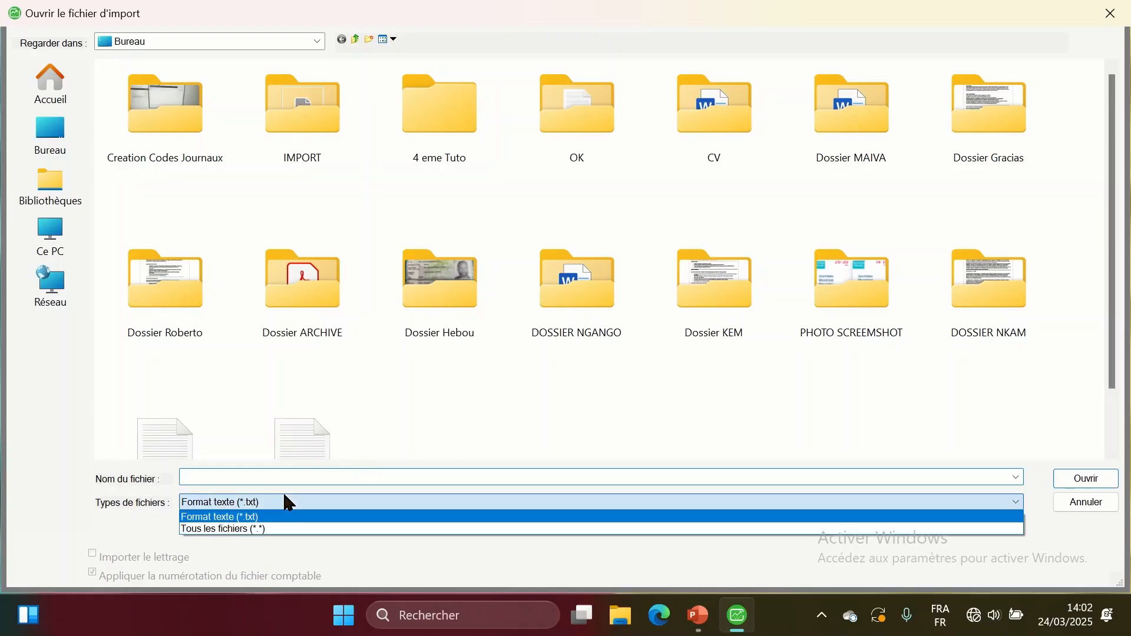
click(255, 530)
scroll(222, 245, down, 3)
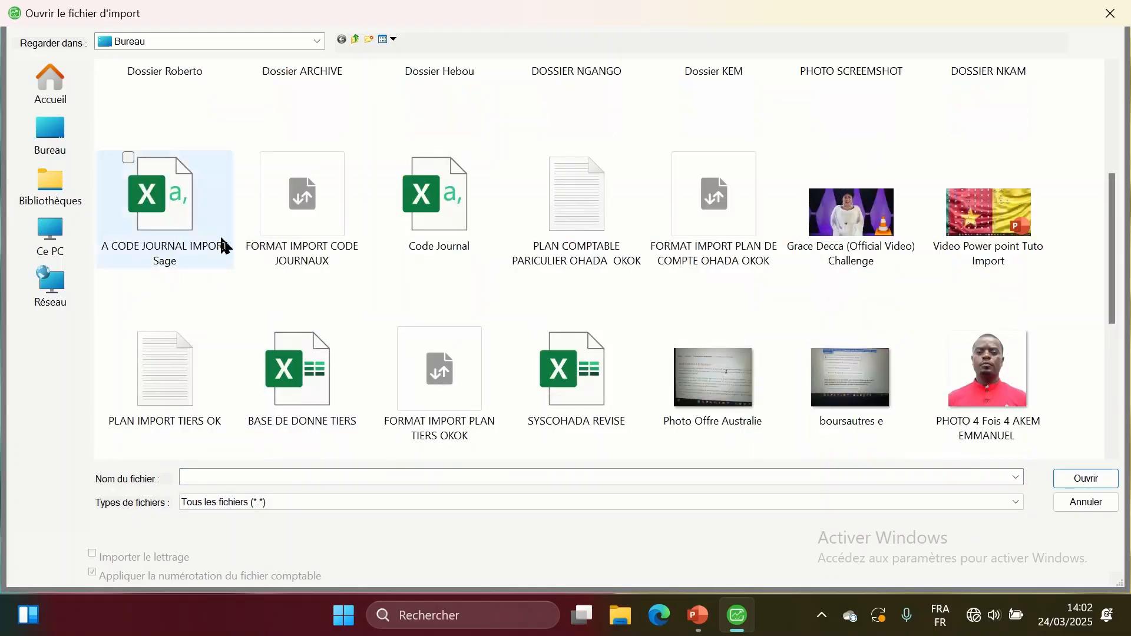
double_click(177, 215)
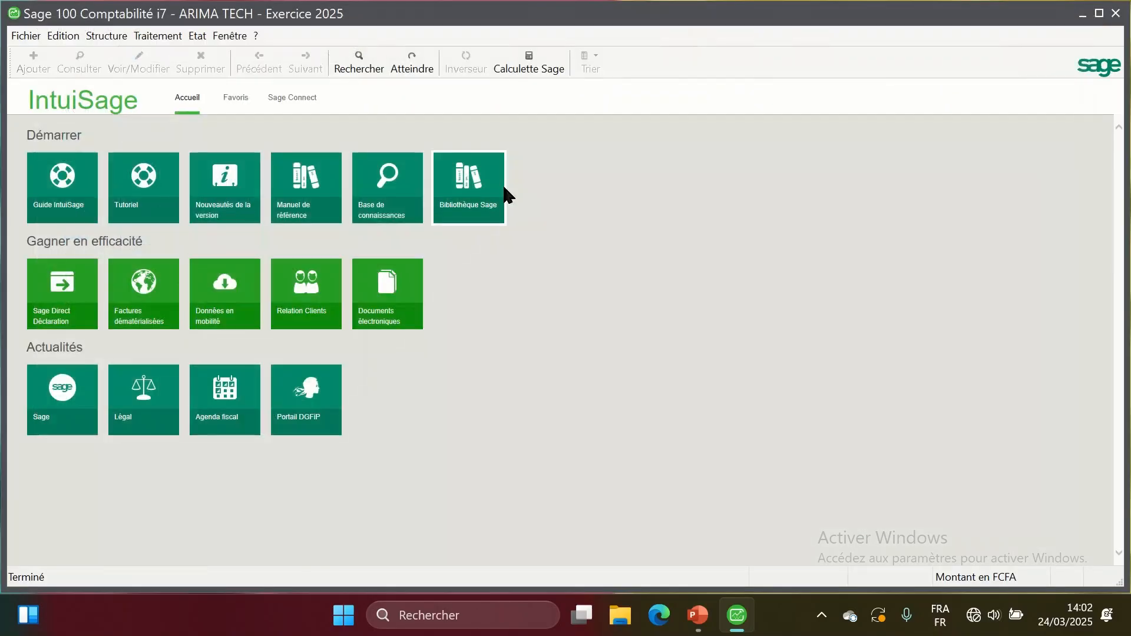
- Open the Codes journaux list, maximize it and review the imported journals from the purchase codes through to the last entry
click(88, 36)
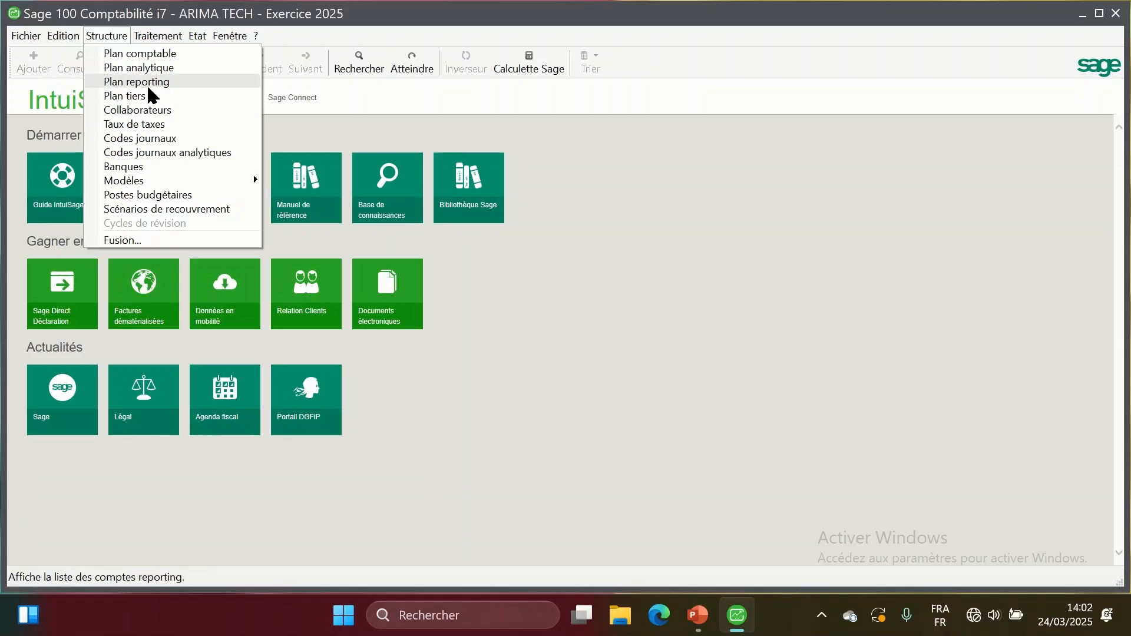
click(152, 141)
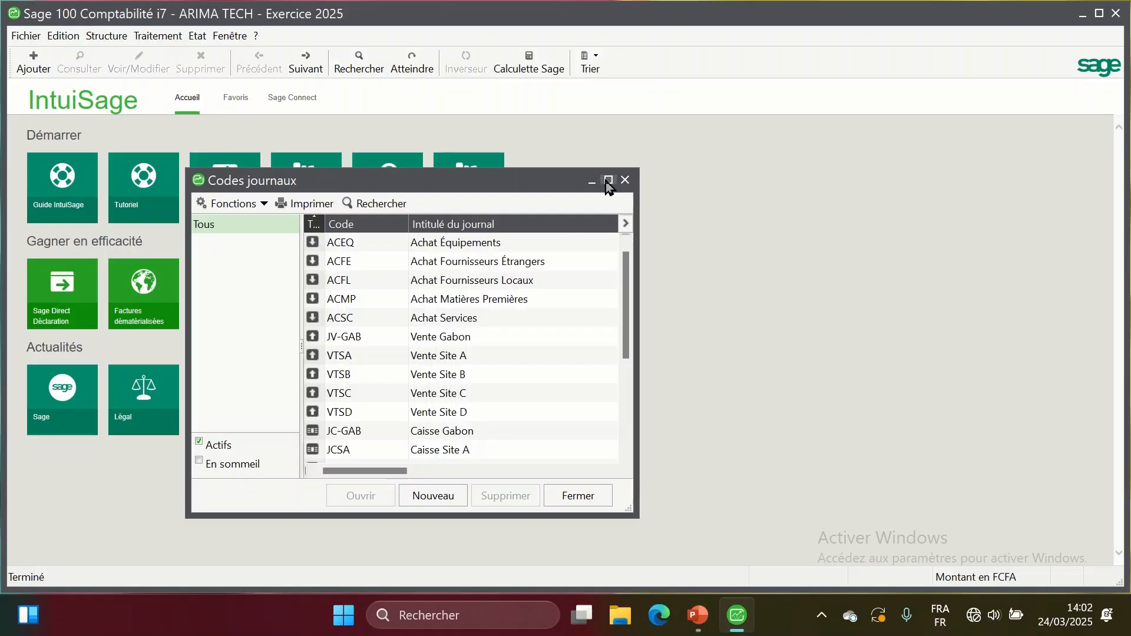
click(608, 180)
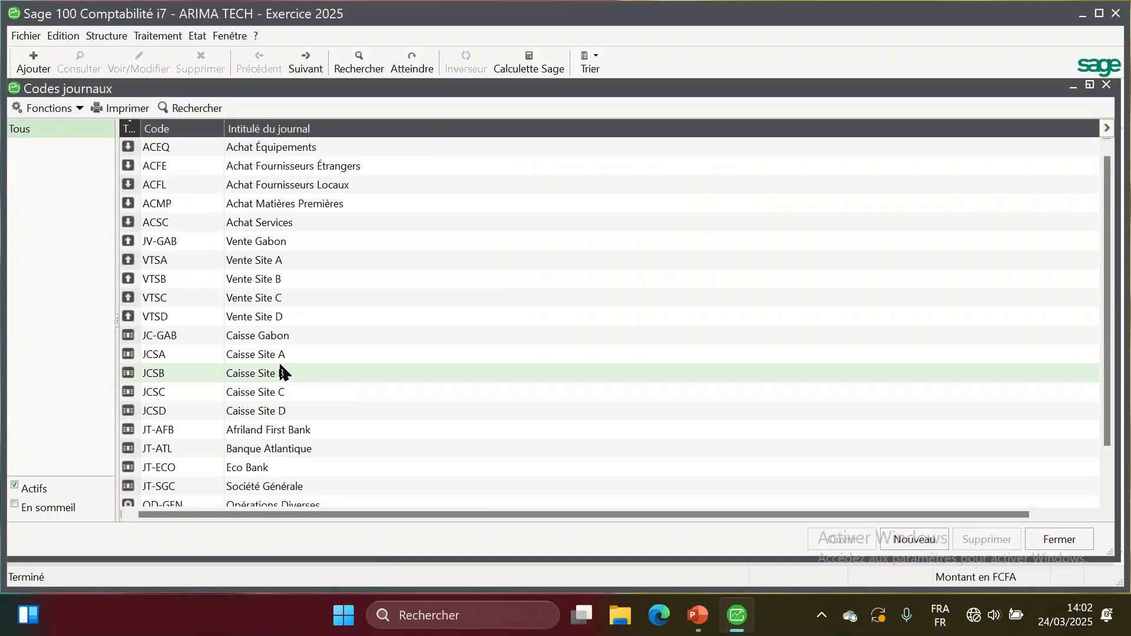
click(322, 147)
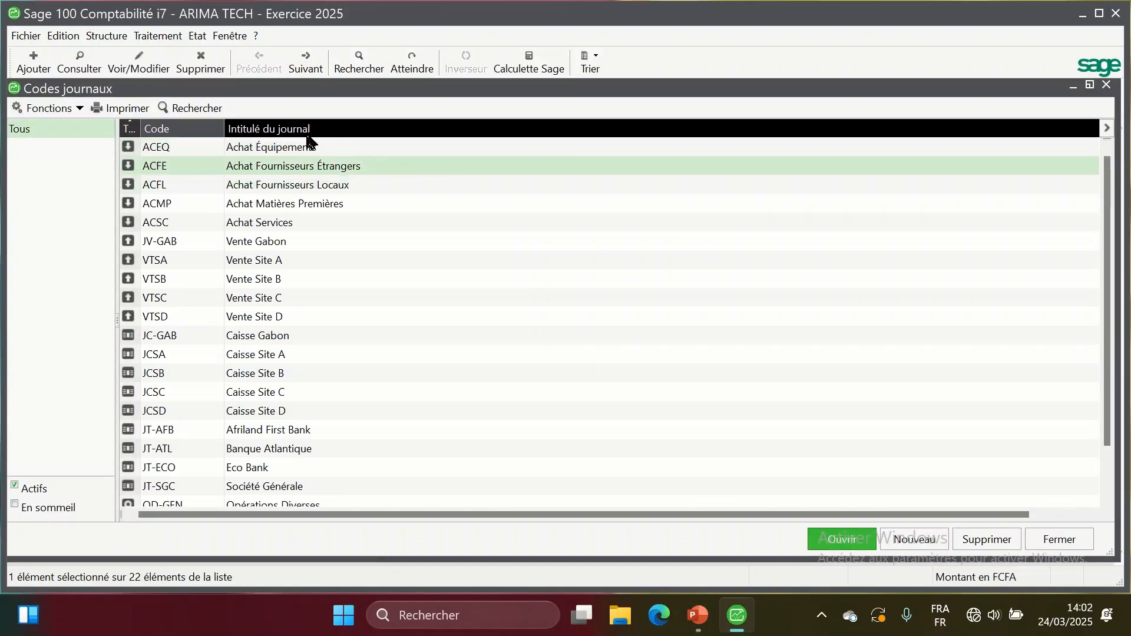
click(283, 186)
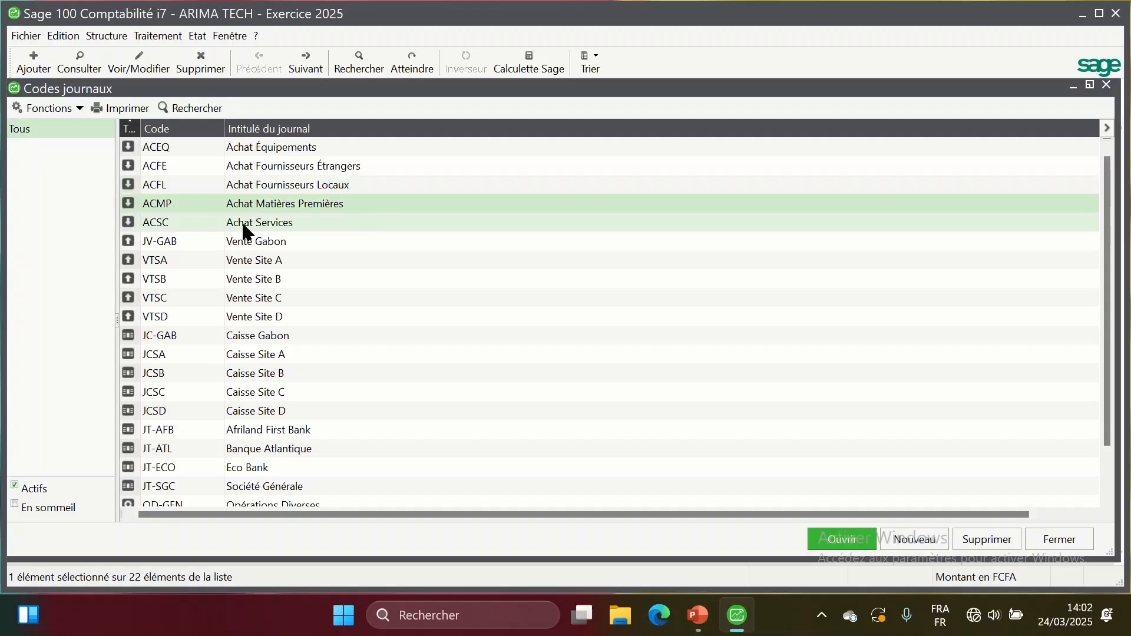
click(247, 225)
click(246, 246)
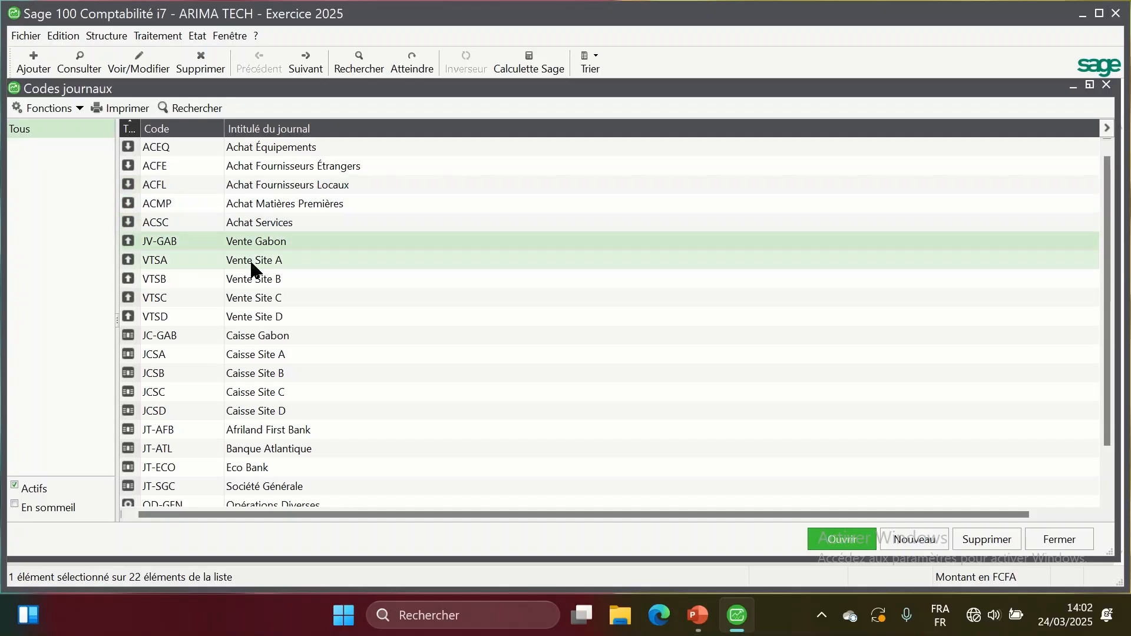
click(248, 259)
click(225, 281)
click(285, 303)
scroll(261, 391, down, 1)
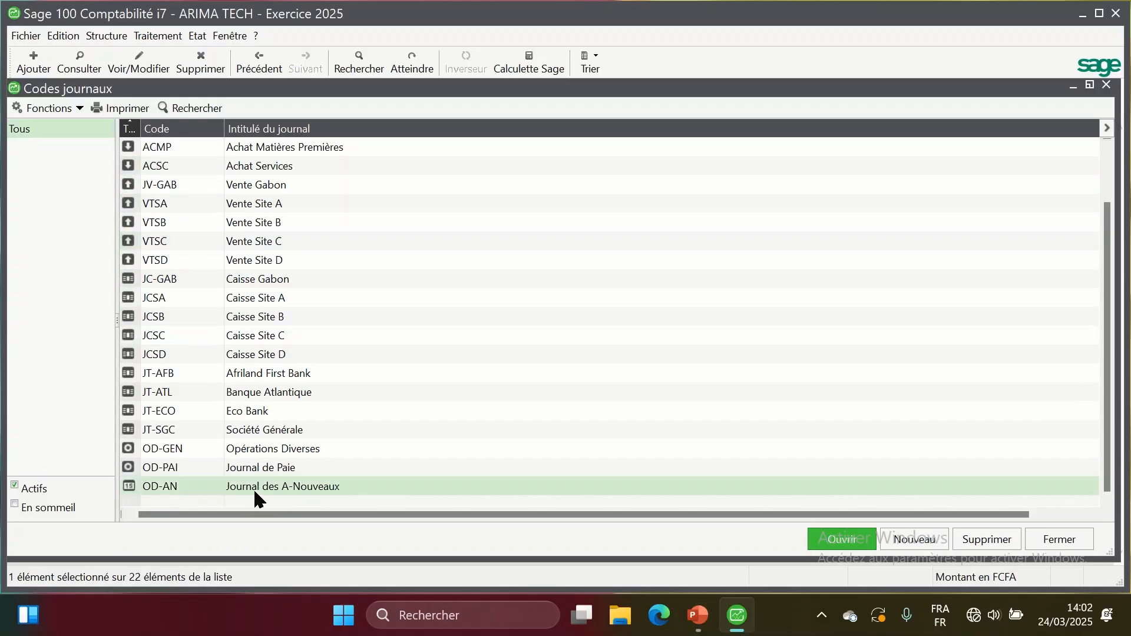
scroll(222, 408, up, 1)
- Open the record of journal VTSB Vente Site B to check its settings, and close it
click(253, 279)
click(846, 546)
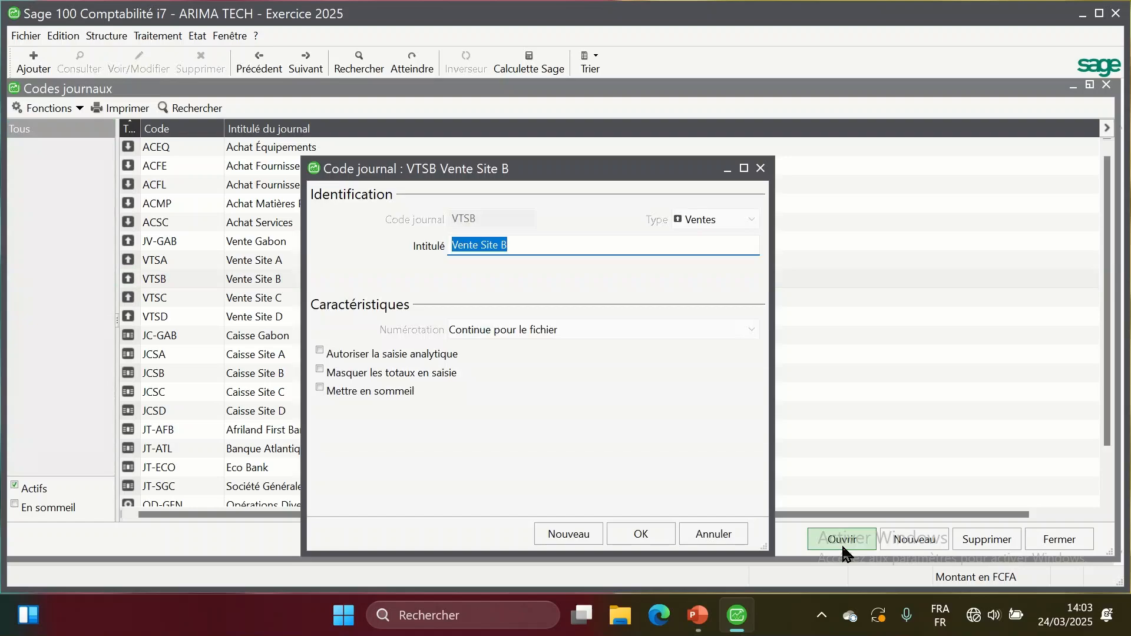
click(642, 534)
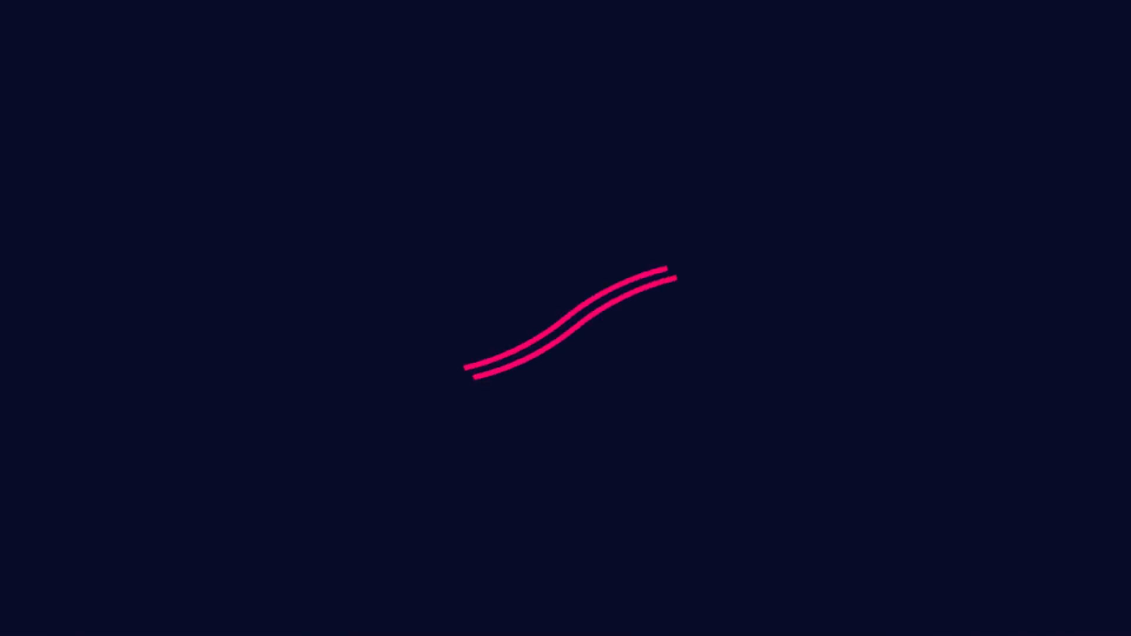